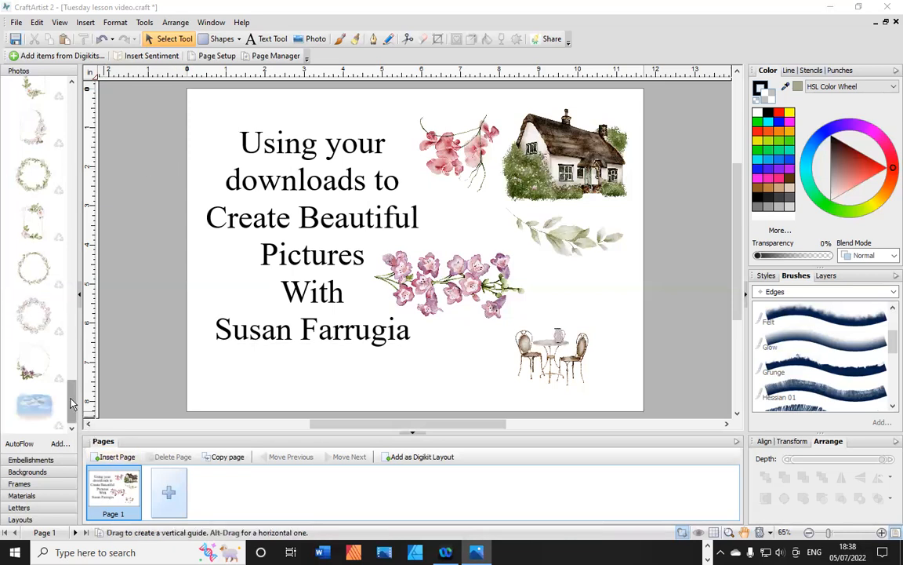
- Insert a blank second page and place the square frame stencil from the Shapes category on its right half
left_click_drag(70, 404, 87, 135)
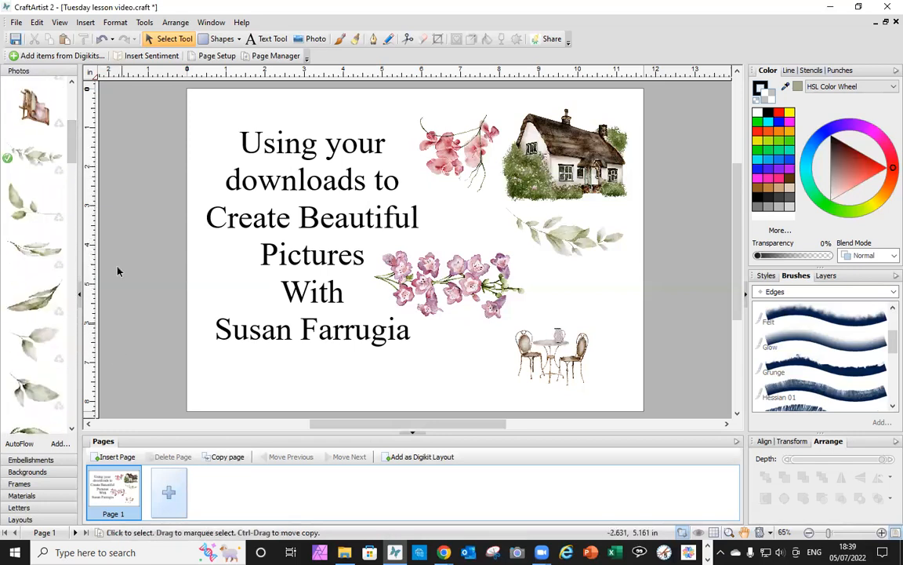
left_click(122, 457)
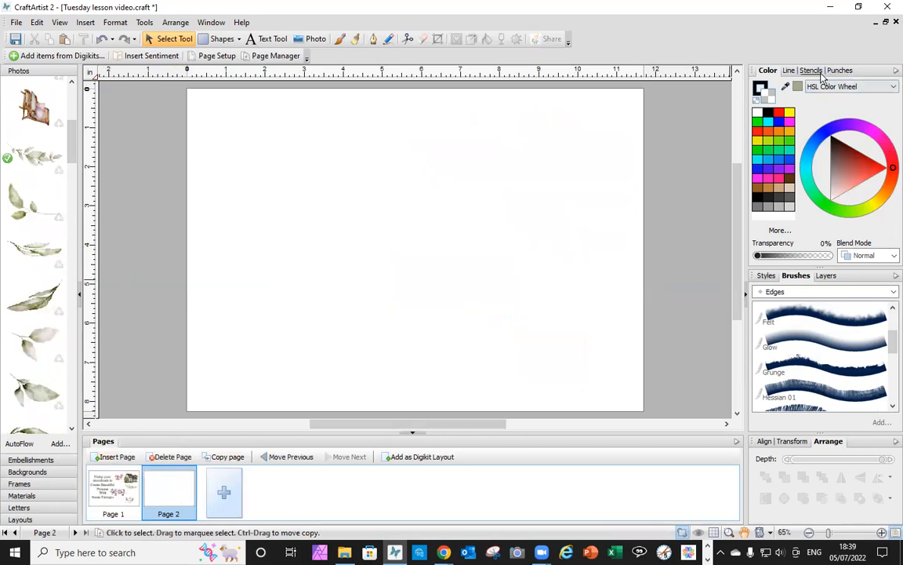
left_click(811, 71)
left_click_drag(772, 222, 549, 192)
- Stretch the frame stencil to about 9.5 in tall, past the page's upper and lower edges, and widen it slightly towards the page's middle
left_click_drag(532, 308, 536, 439)
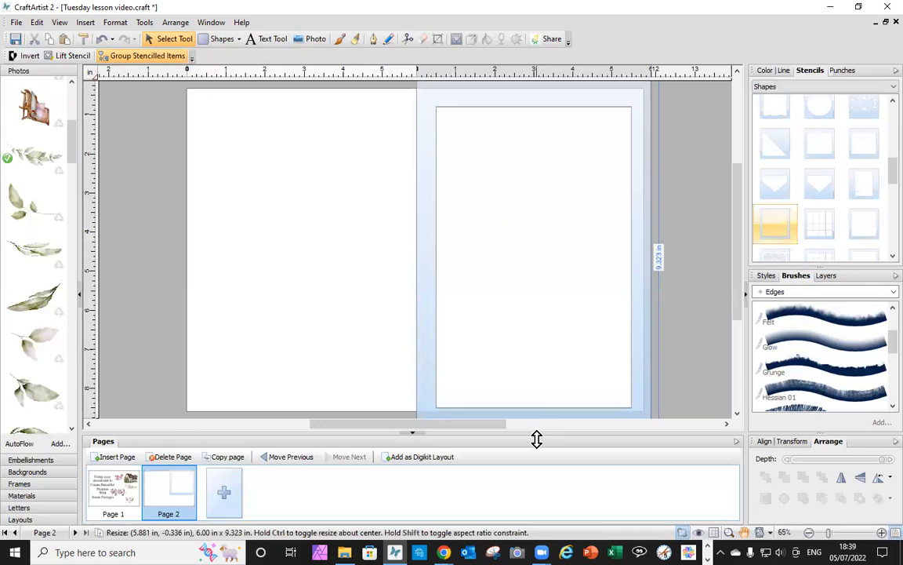
scroll(512, 145, "up", 1)
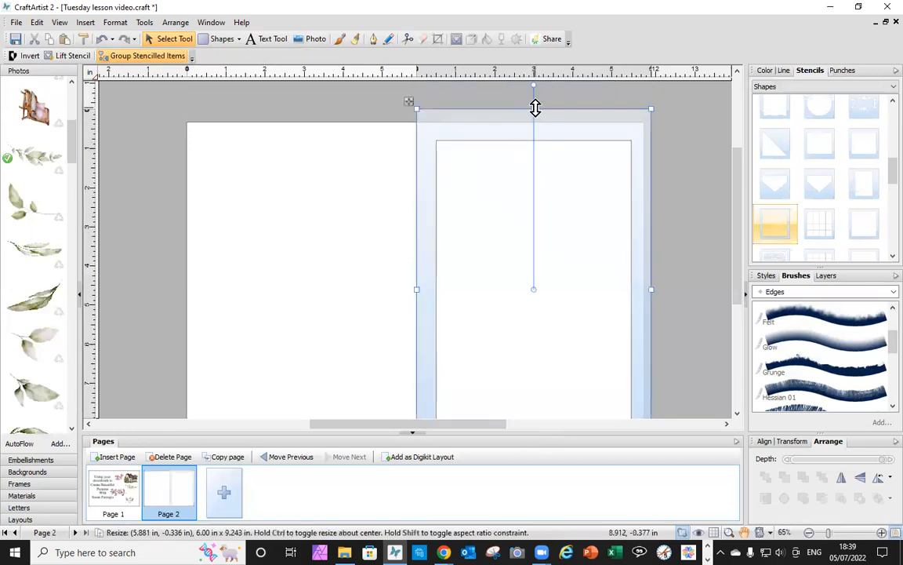
left_click_drag(534, 107, 534, 96)
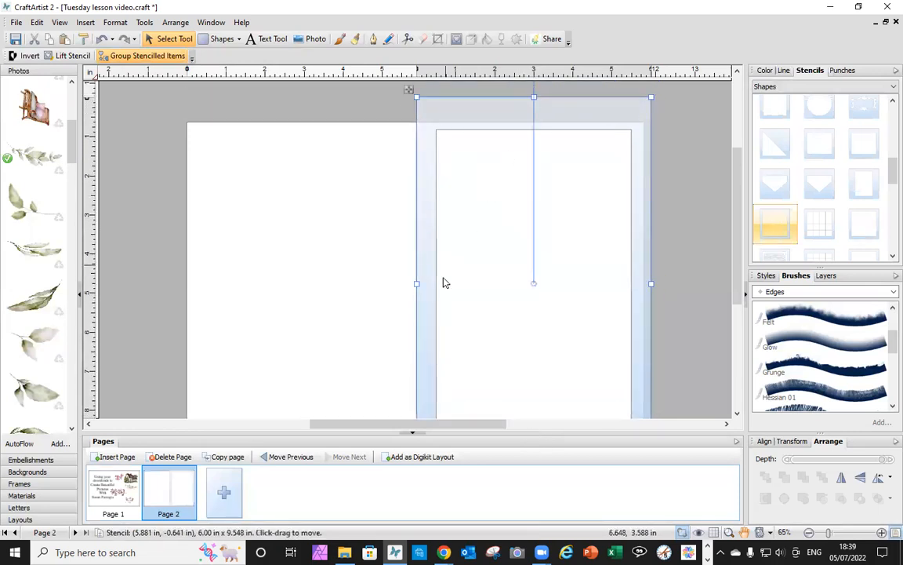
mouse_move(414, 284)
left_mouse_down()
mouse_move(393, 284)
mouse_move(405, 284)
left_mouse_up()
scroll(651, 343, "down", 1)
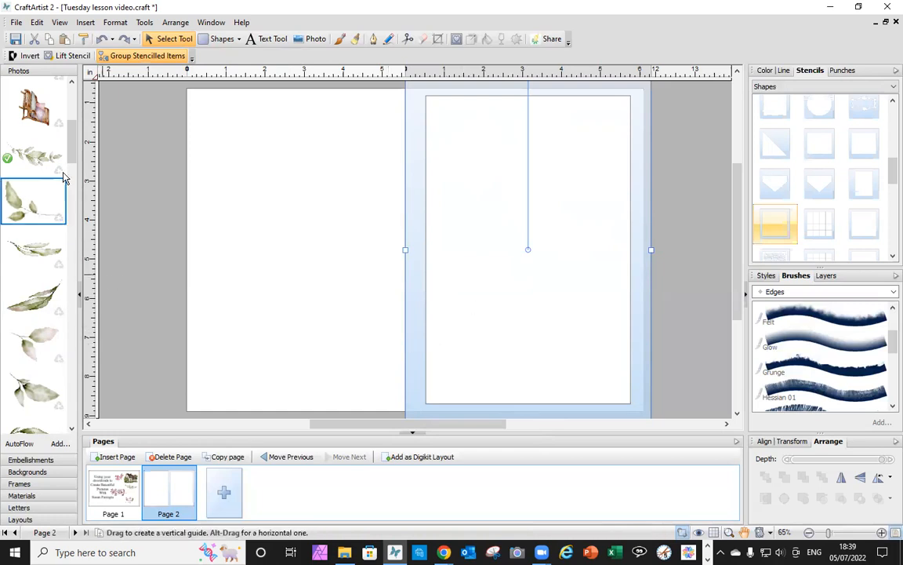
- Add the eg-cottage.png picture and resize it to span the width of the stencil opening in its upper half
scroll(70, 165, "up", 5)
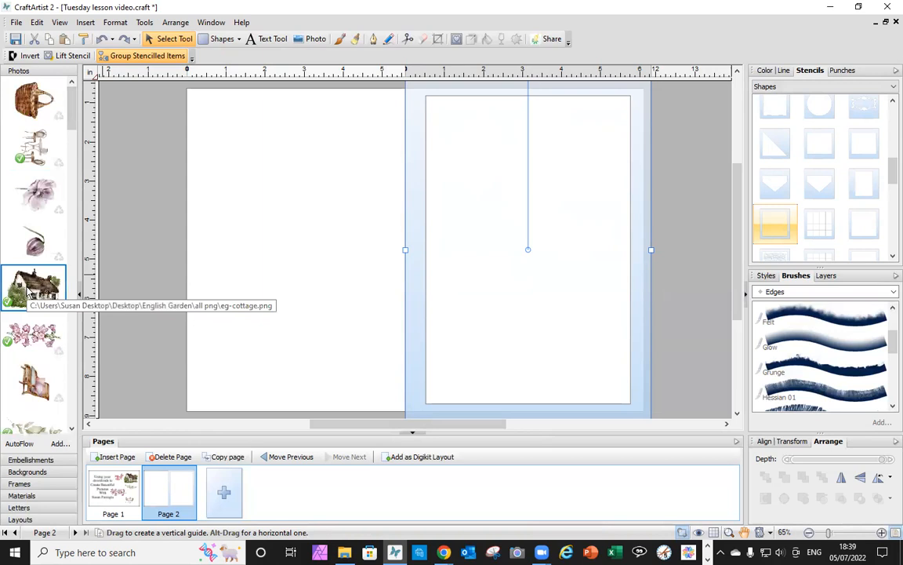
left_click_drag(27, 292, 514, 228)
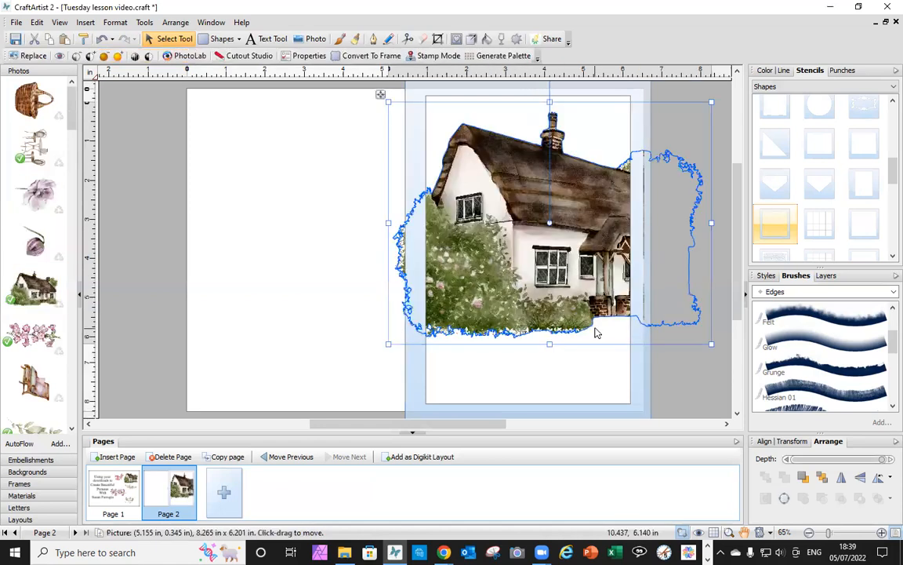
left_click_drag(390, 343, 506, 226)
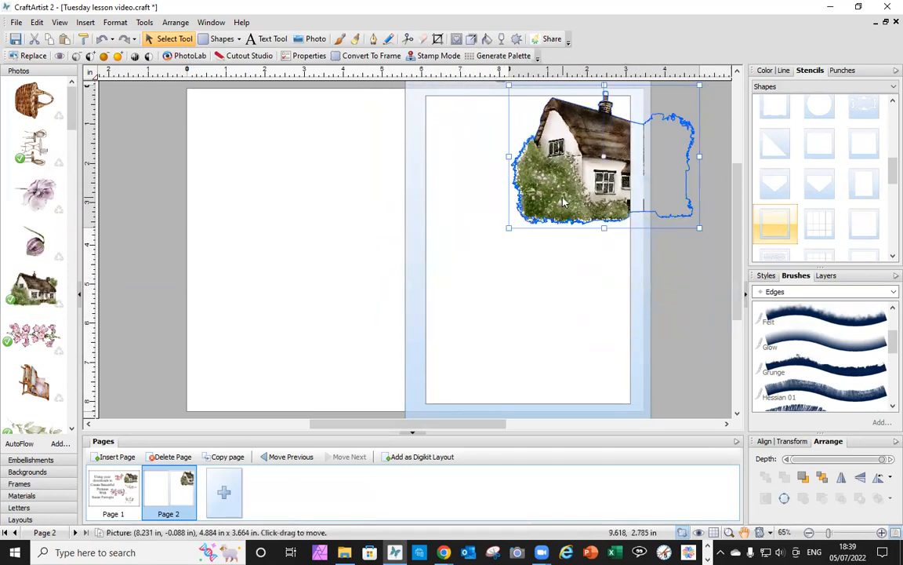
left_click_drag(562, 203, 484, 225)
left_click_drag(620, 252, 637, 271)
left_click_drag(554, 239, 549, 242)
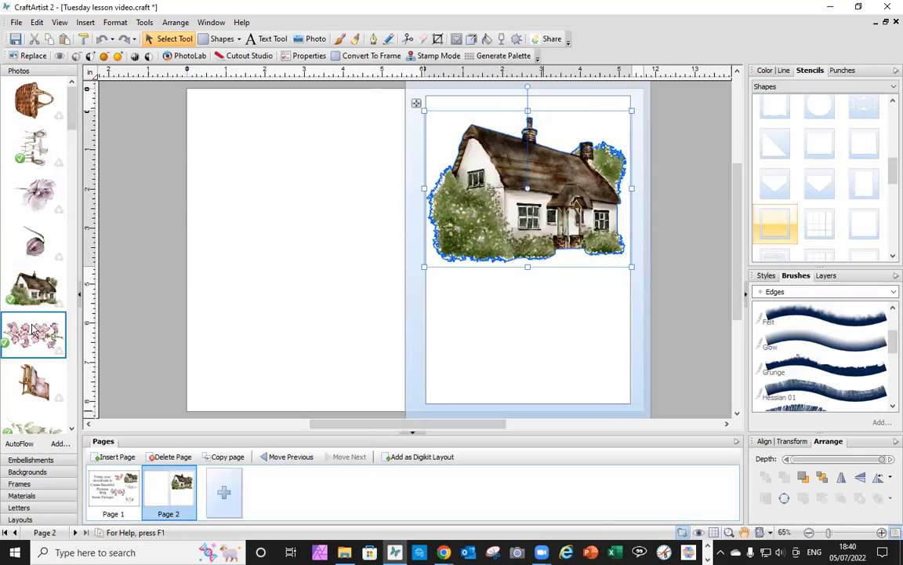
- Add the trellis fence picture below the cottage and scale it to span the width of the stencil opening
scroll(45, 333, "down", 10)
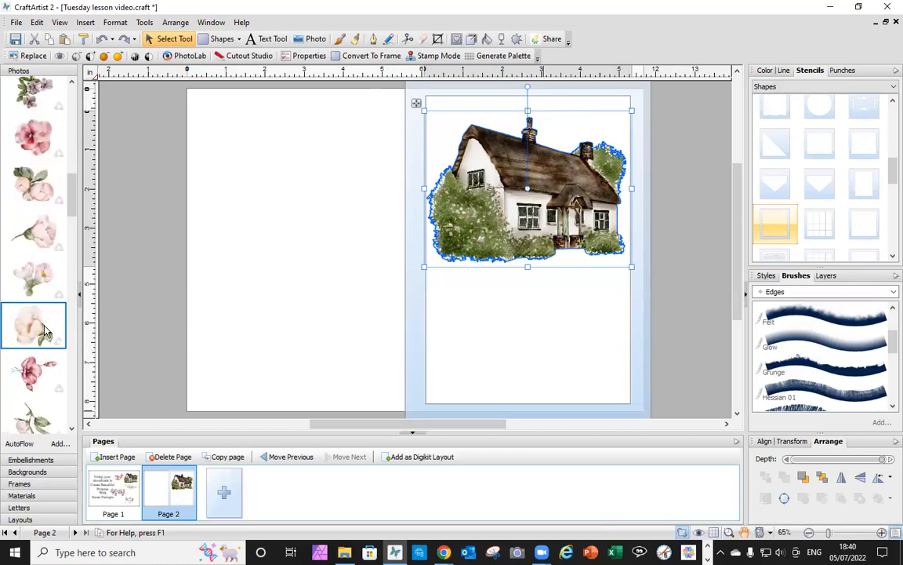
scroll(44, 331, "down", 2)
scroll(45, 332, "up", 2)
left_click_drag(45, 327, 514, 318)
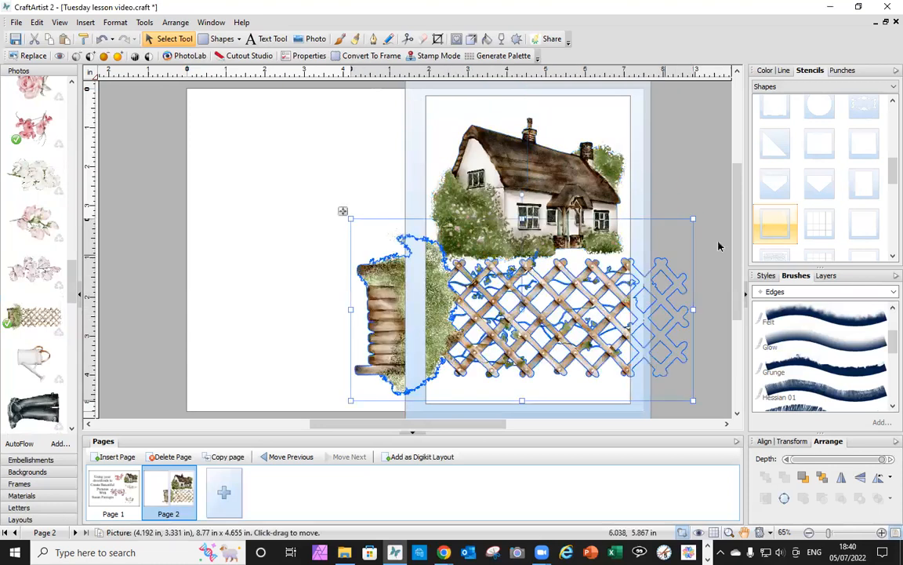
left_click_drag(348, 218, 485, 327)
left_click_drag(535, 359, 449, 316)
left_click_drag(604, 300, 633, 300)
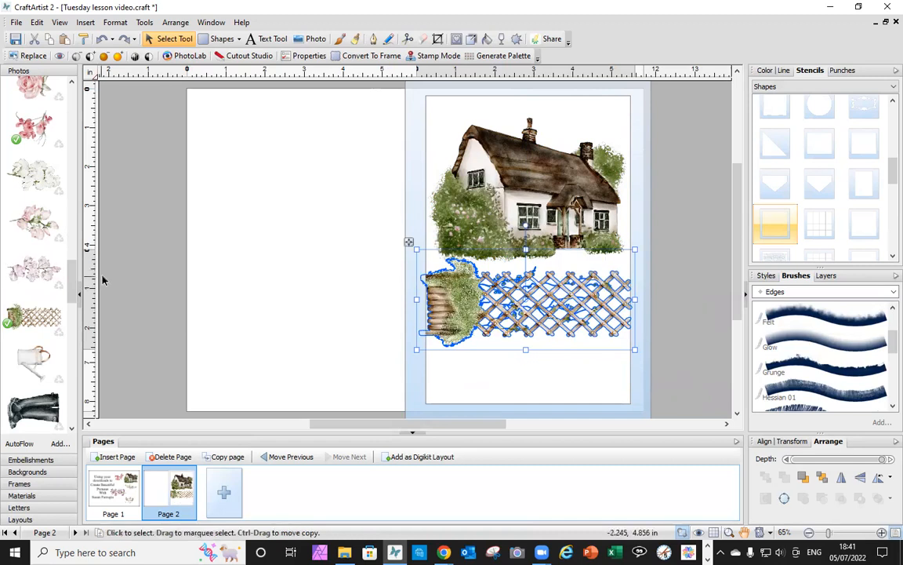
- Add the pale pink blossom branch and size it to about 5.8 in wide, overhanging the cottage roof along the opening's upper edge
left_click_drag(64, 207, 48, 226)
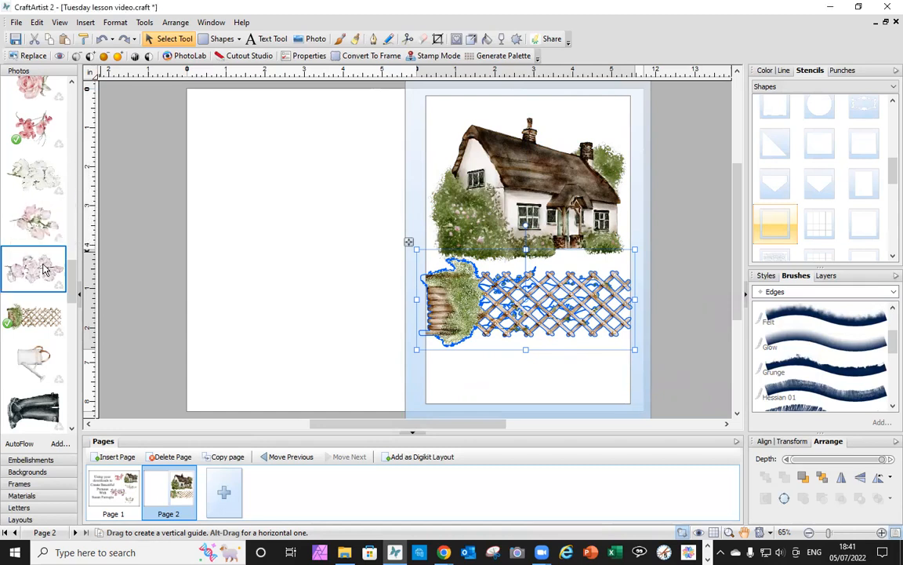
left_click_drag(44, 268, 307, 185)
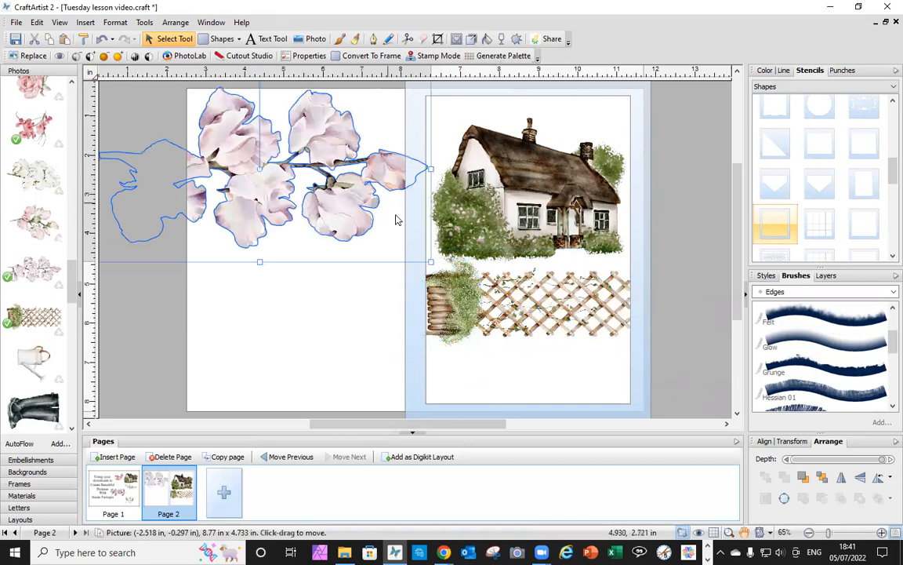
left_click_drag(432, 262, 239, 157)
left_click_drag(186, 125, 519, 134)
left_click_drag(565, 159, 631, 212)
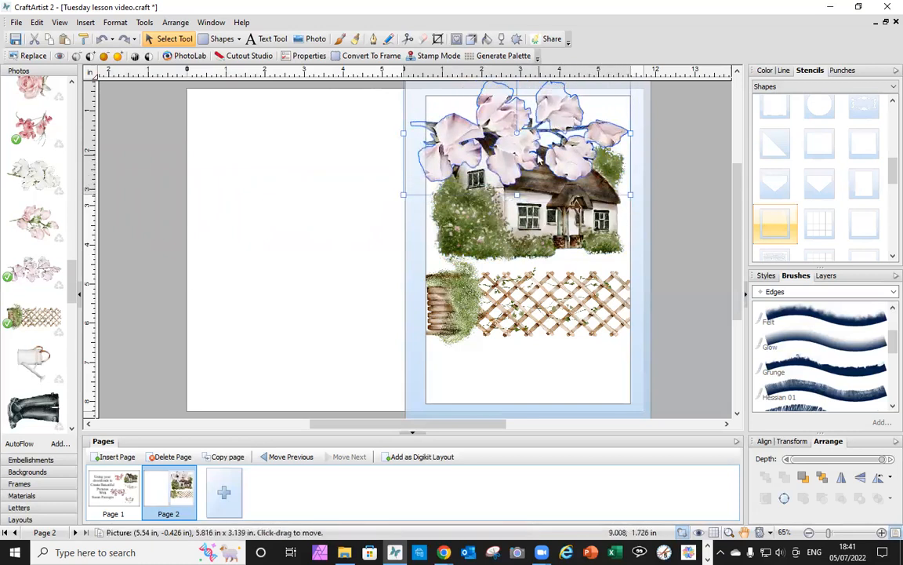
left_click_drag(522, 159, 522, 136)
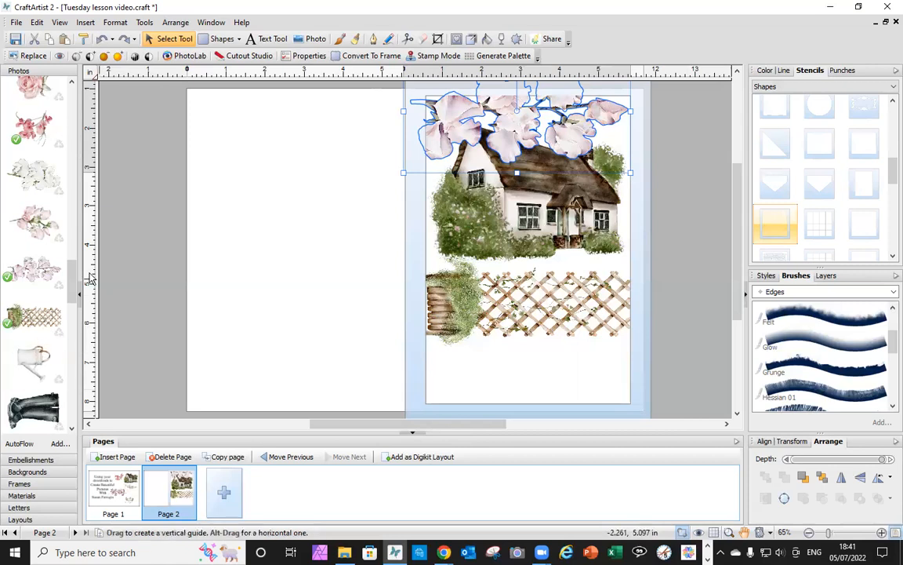
- Add the red and purple floral border, rotate it 180°, and place it along the lower edge of the stencil opening
scroll(71, 278, "down", 1)
left_click_drag(71, 281, 72, 342)
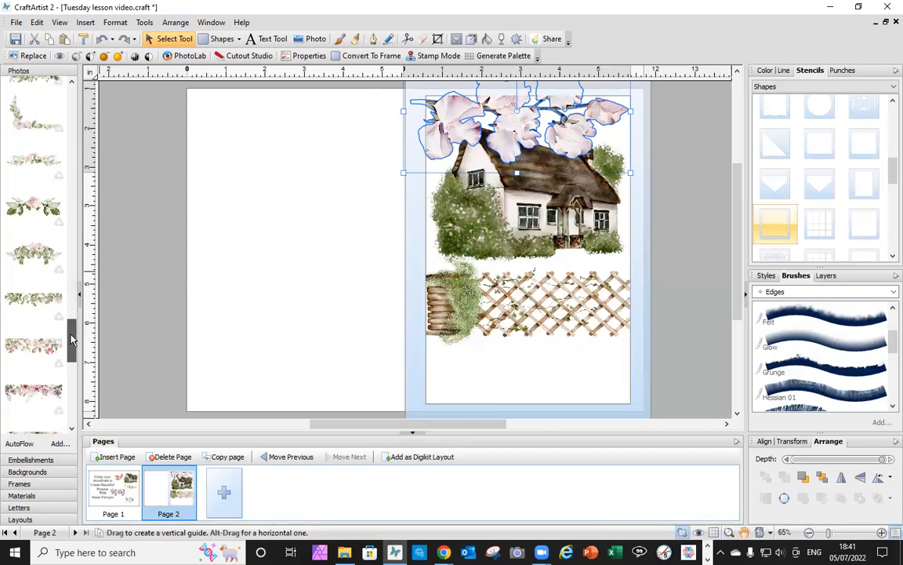
left_click_drag(38, 385, 231, 320)
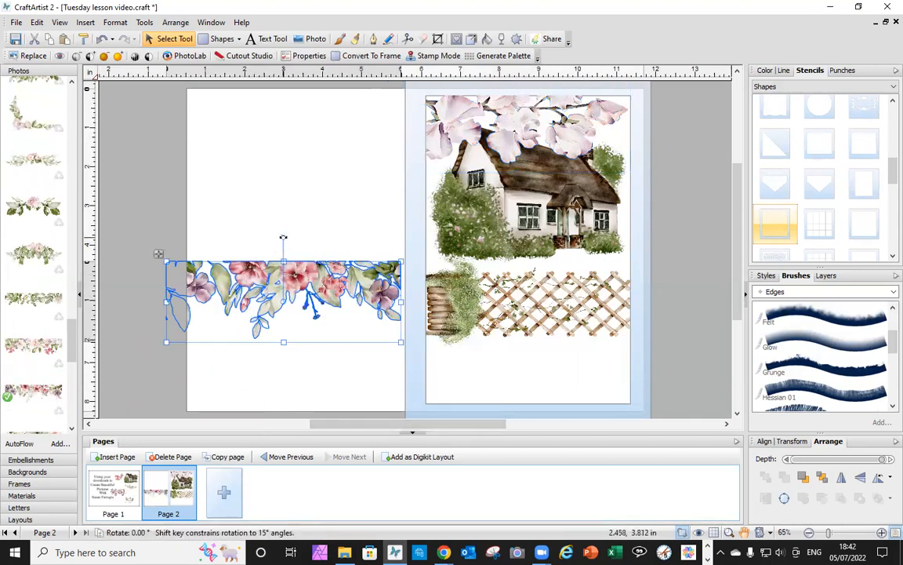
left_click_drag(283, 237, 286, 388)
left_click_drag(317, 334, 558, 406)
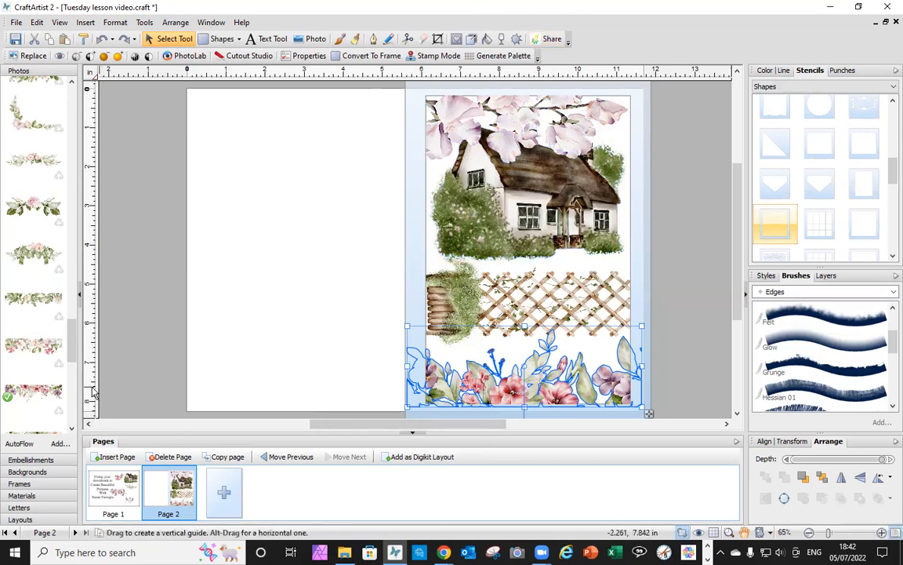
- Draw a Quick Rectangle covering the whole stencil opening and fill it with bright sky blue
left_click(208, 40)
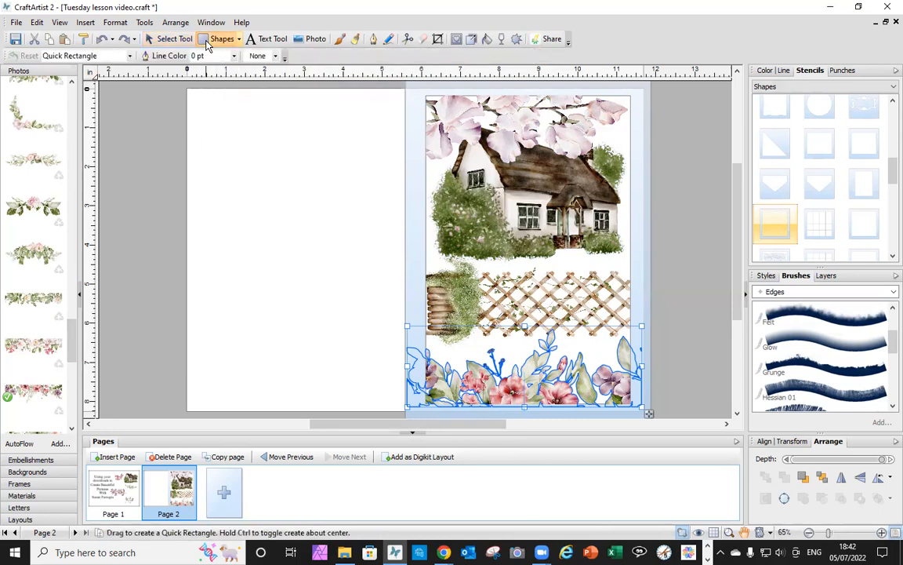
left_click(416, 91)
left_click_drag(417, 92, 638, 409)
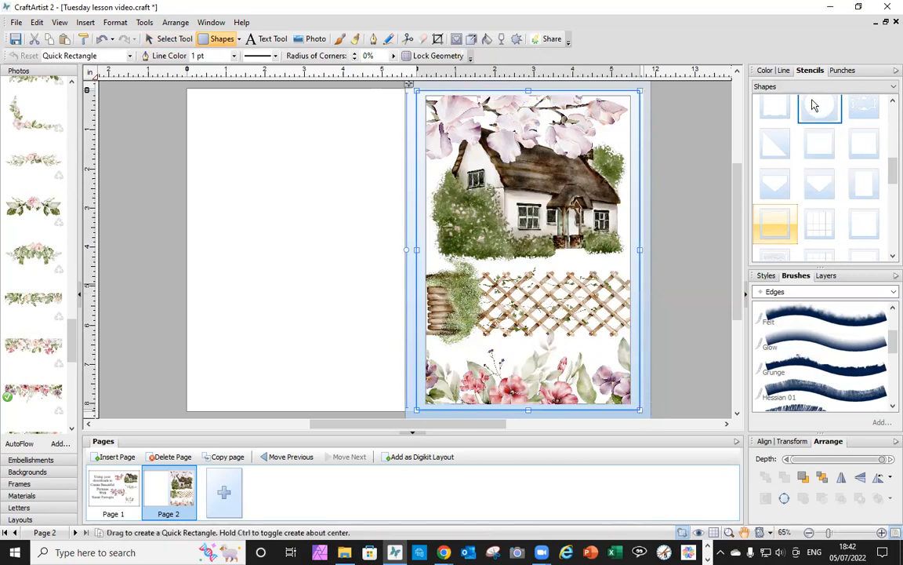
left_click(765, 71)
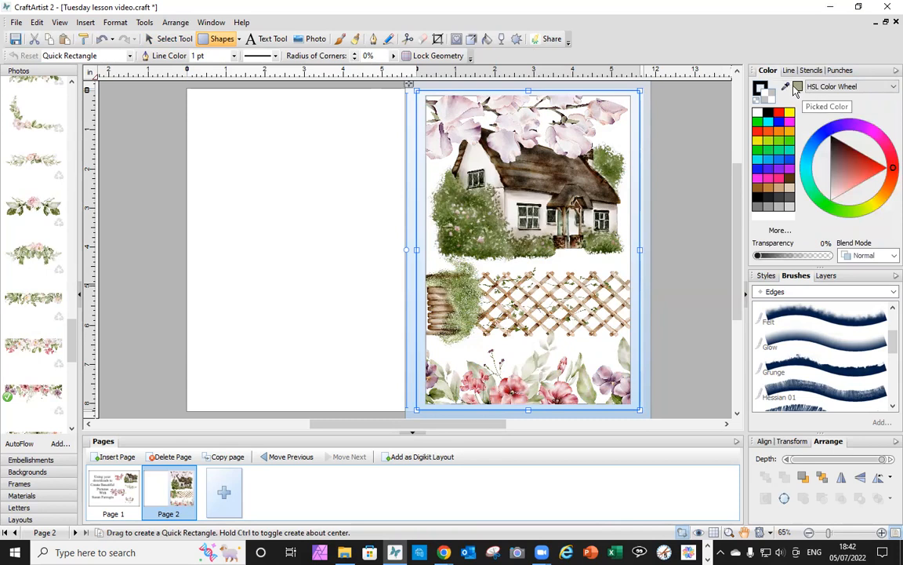
left_click(768, 159)
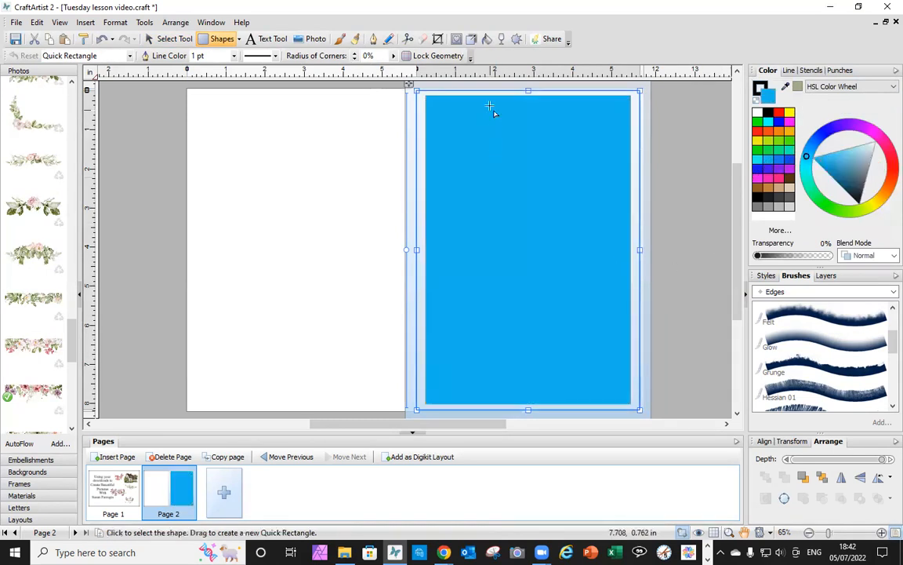
- Apply a vertical linear gradient to the rectangle, blue at the top and the picked sage green from a new middle handle down to the end
left_click(486, 45)
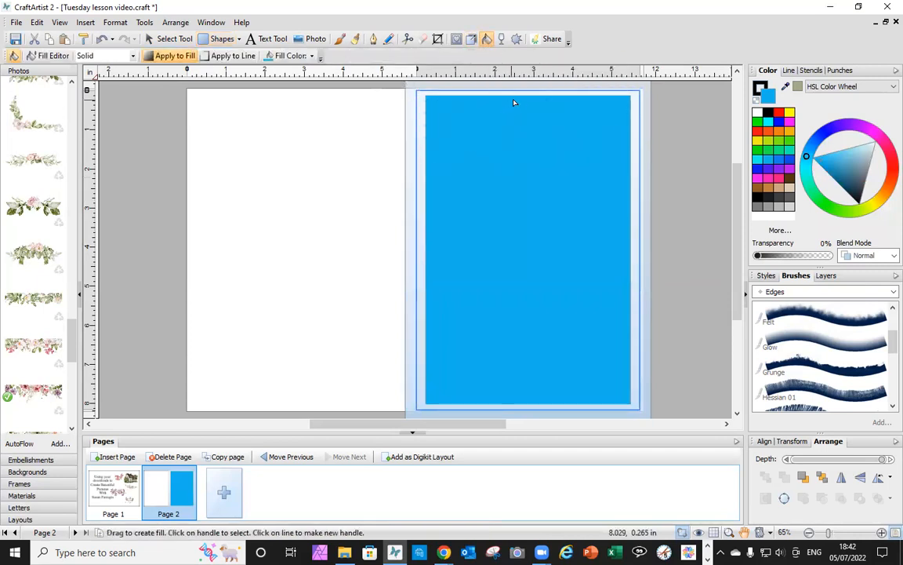
left_click_drag(522, 108, 523, 397)
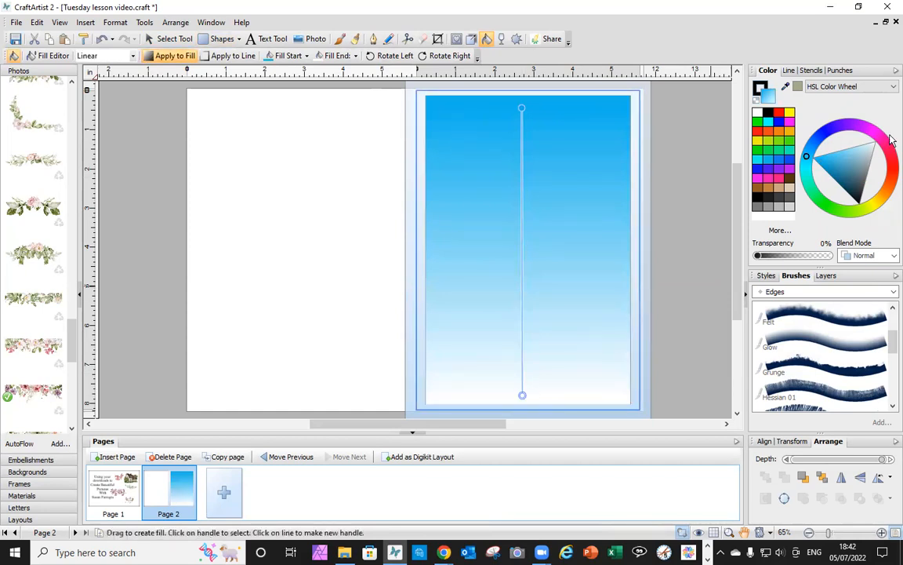
left_click(799, 88)
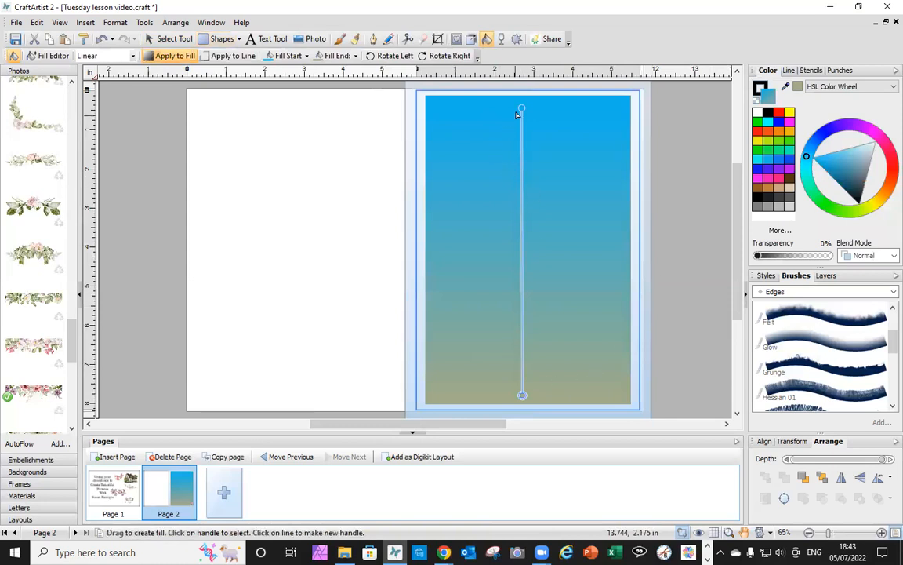
left_click(524, 225)
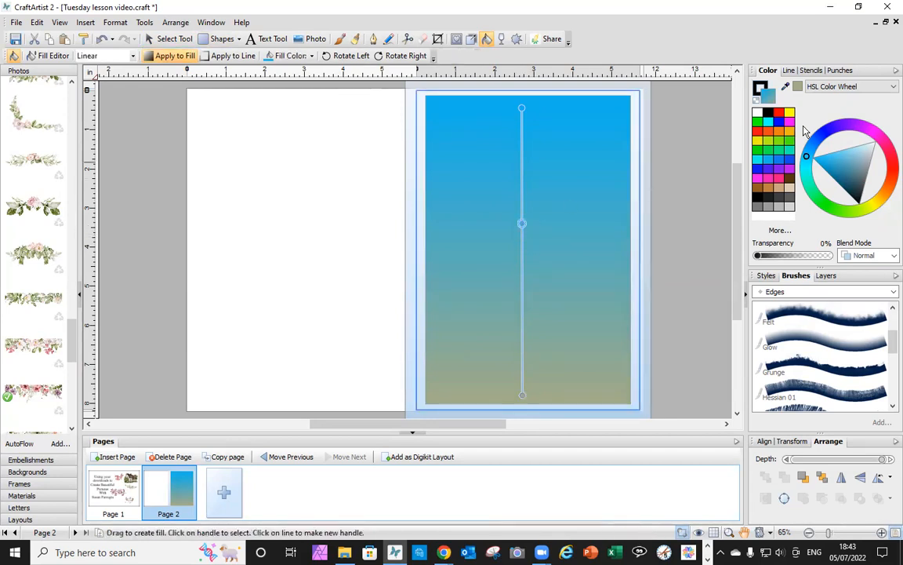
left_click(799, 88)
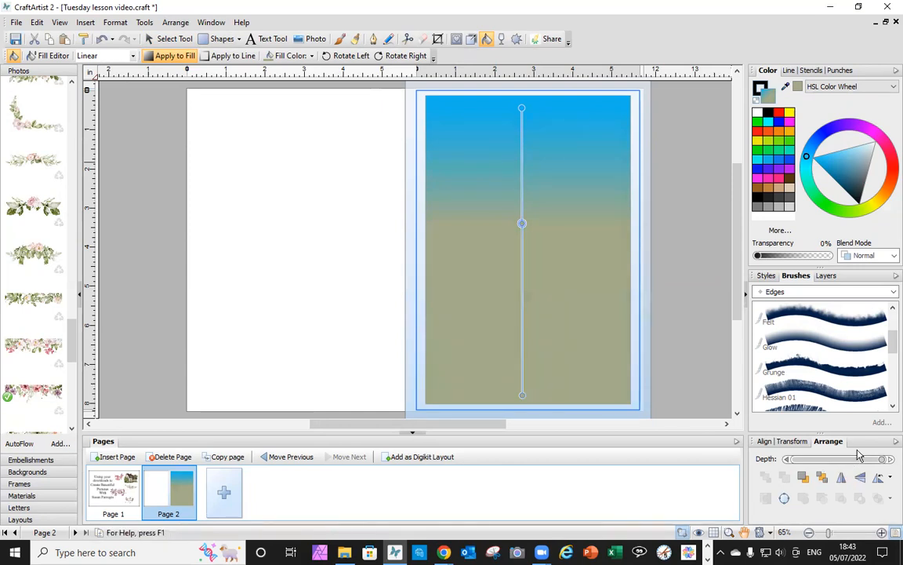
- Send the gradient rectangle behind the pictures and forward one level above the stencil, and undo the rectangle
left_click(823, 478)
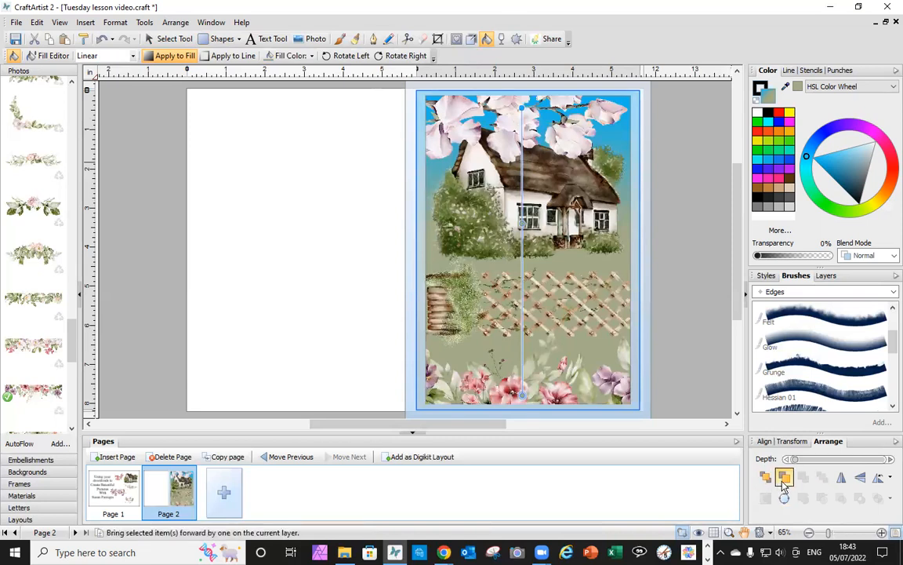
left_click(785, 478)
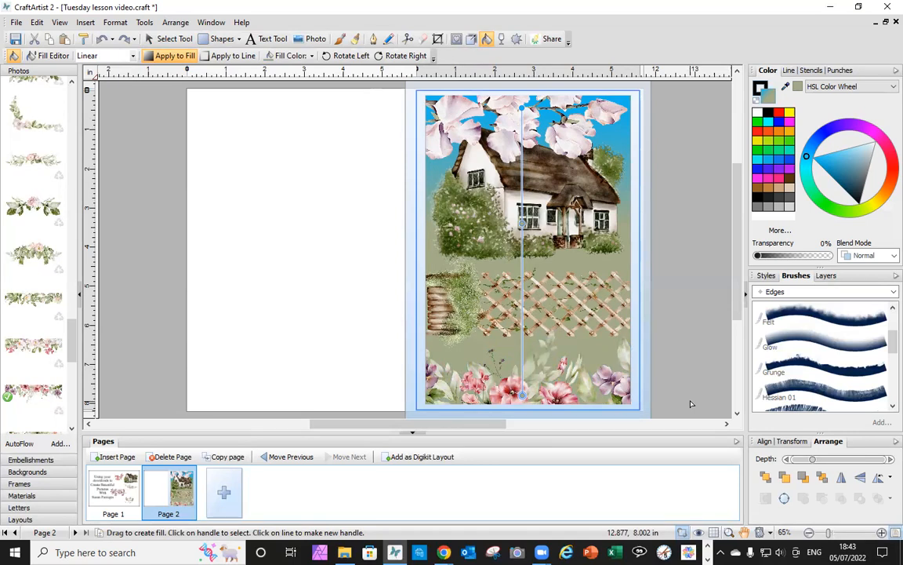
key("ctrl+z")
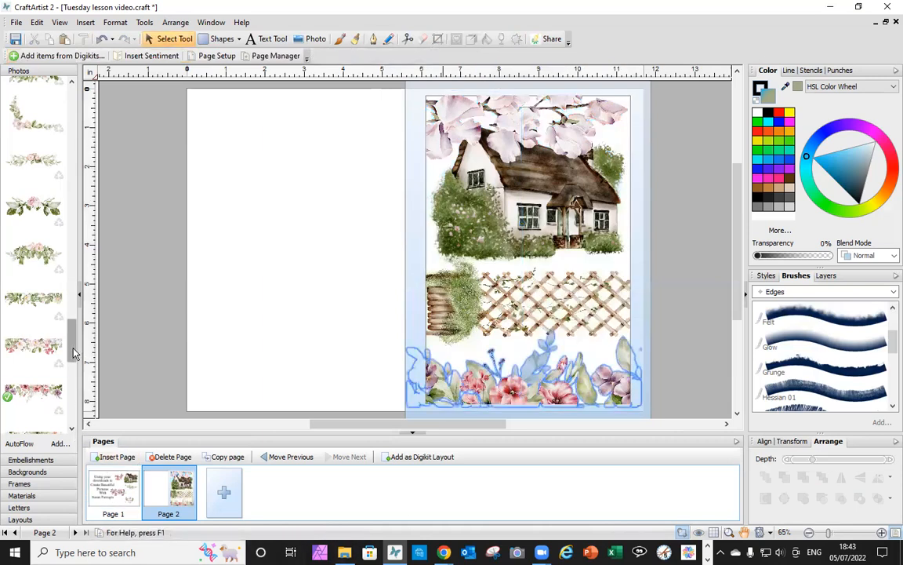
- Add the cloudy sky picture over the upper part of the stencil opening and send it to the back
left_click_drag(73, 353, 304, 322)
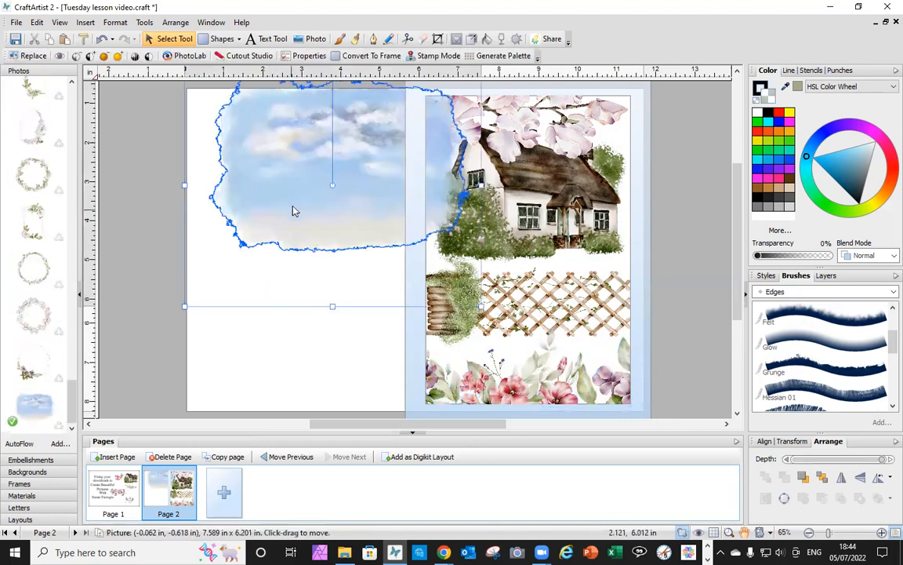
left_click_drag(294, 206, 480, 188)
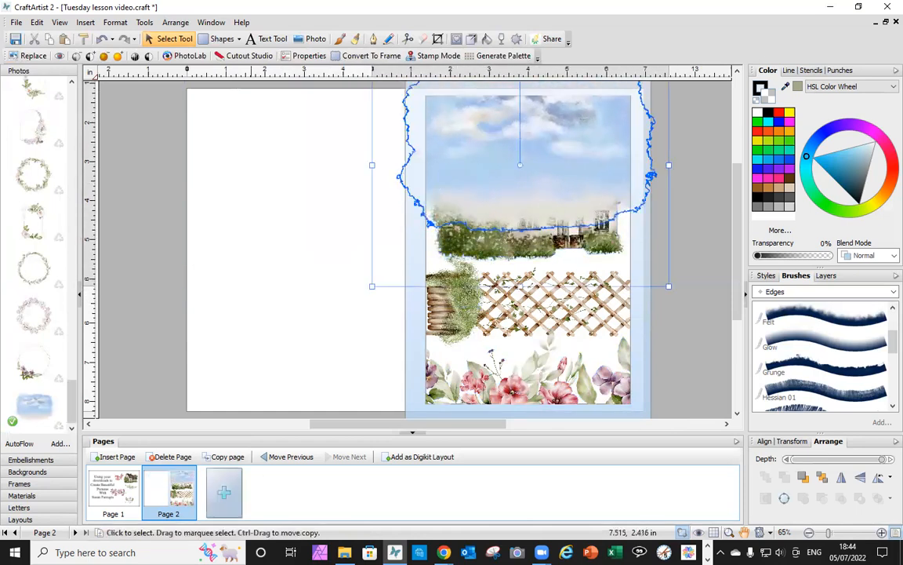
left_click(823, 479)
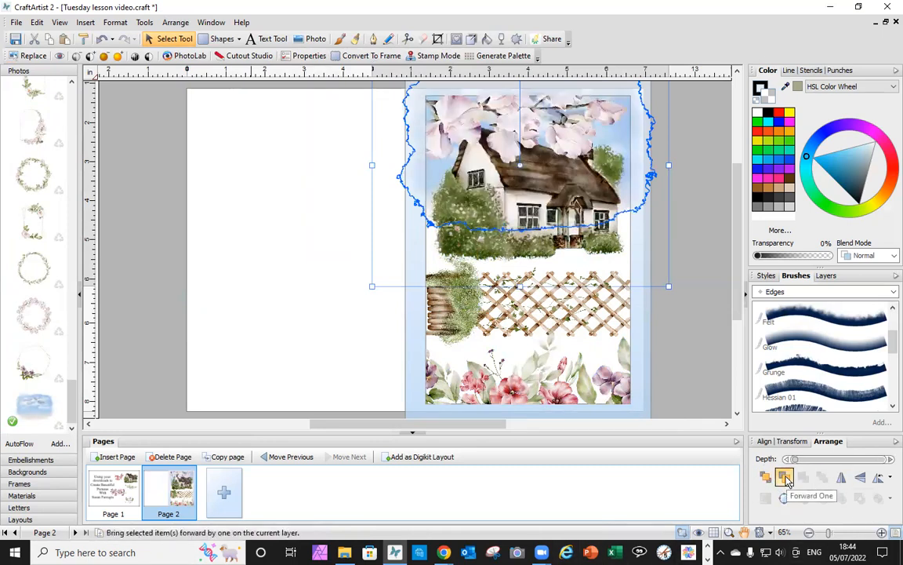
- Add the black boots picture to the page and convert it to curves
left_click(234, 212)
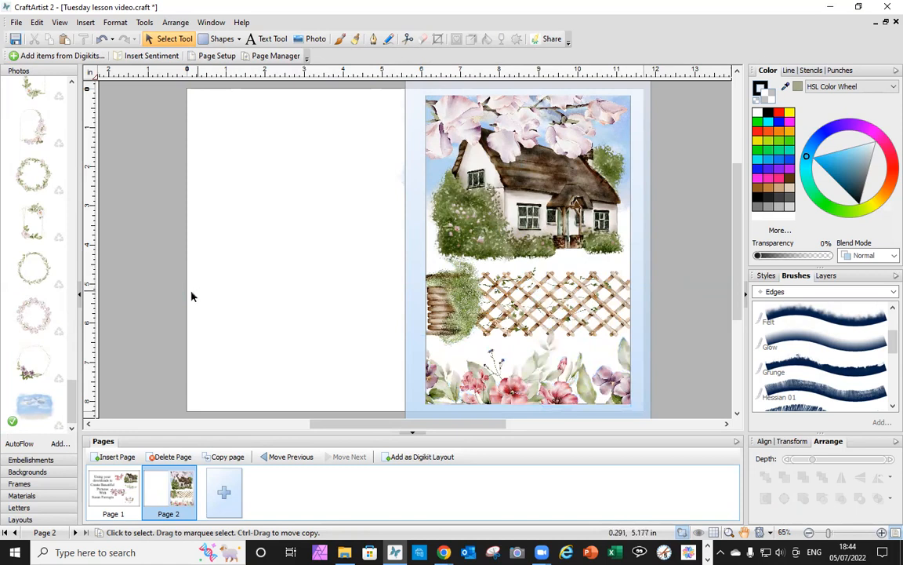
left_click_drag(69, 390, 92, 292)
left_click_drag(46, 223, 333, 253)
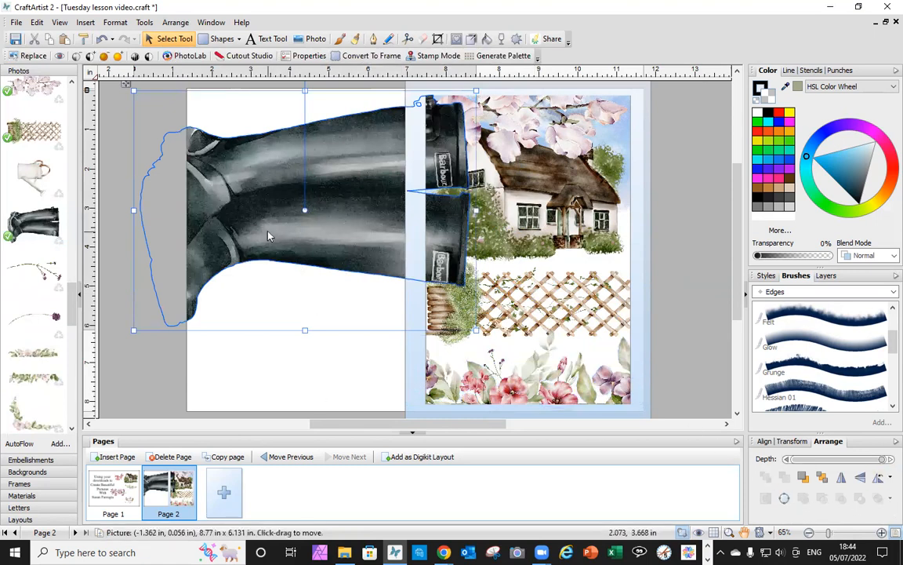
left_click(787, 499)
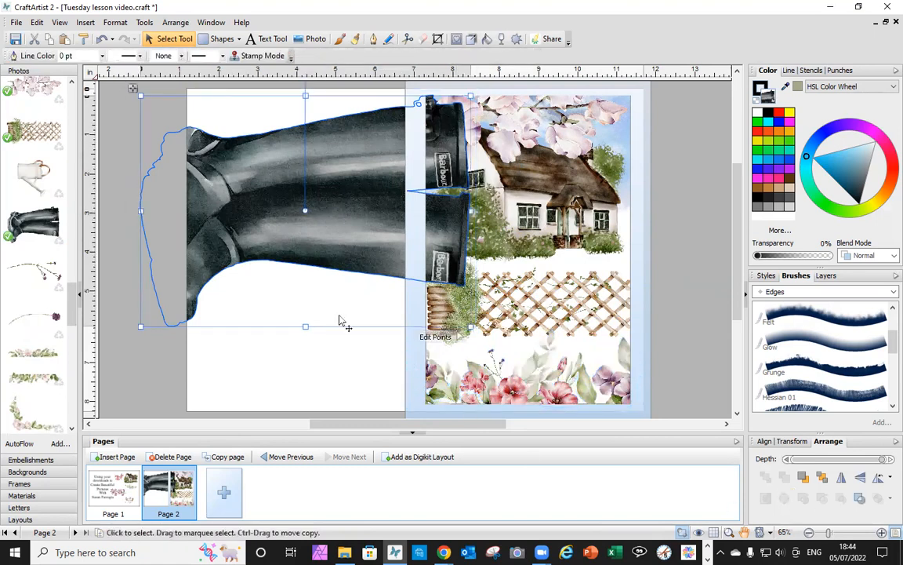
- Rotate the boots upright, shrink them and place them in front of the trellis, beside the climbing greenery
left_click_drag(135, 124, 173, 243)
left_click_drag(188, 407, 320, 155)
left_click_drag(392, 147, 495, 365)
left_click_drag(473, 293, 494, 334)
mouse_move(494, 368)
left_mouse_down()
mouse_move(504, 362)
mouse_move(491, 364)
left_mouse_up()
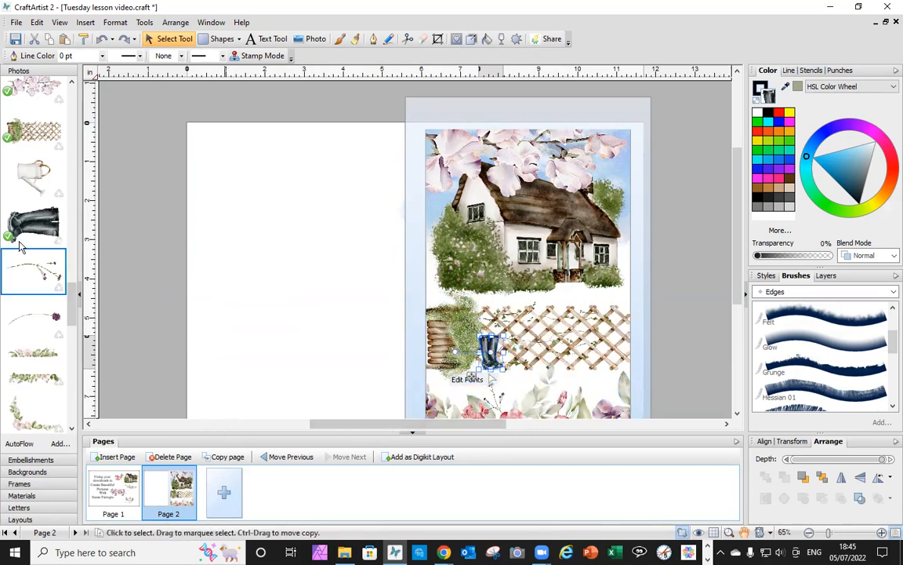
- Add the watering can picture to the blank half of the page and convert it to curves
left_click_drag(32, 181, 296, 264)
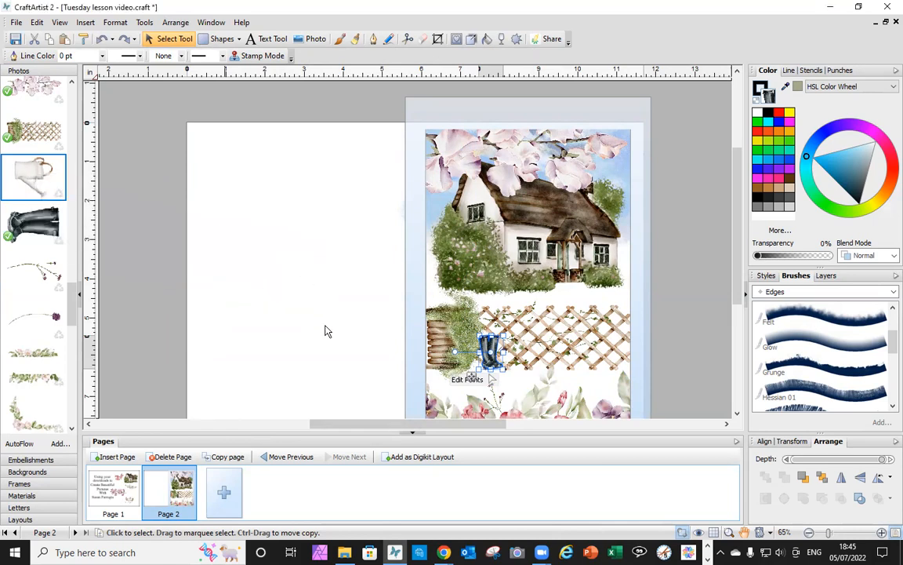
left_click_drag(327, 330, 322, 363)
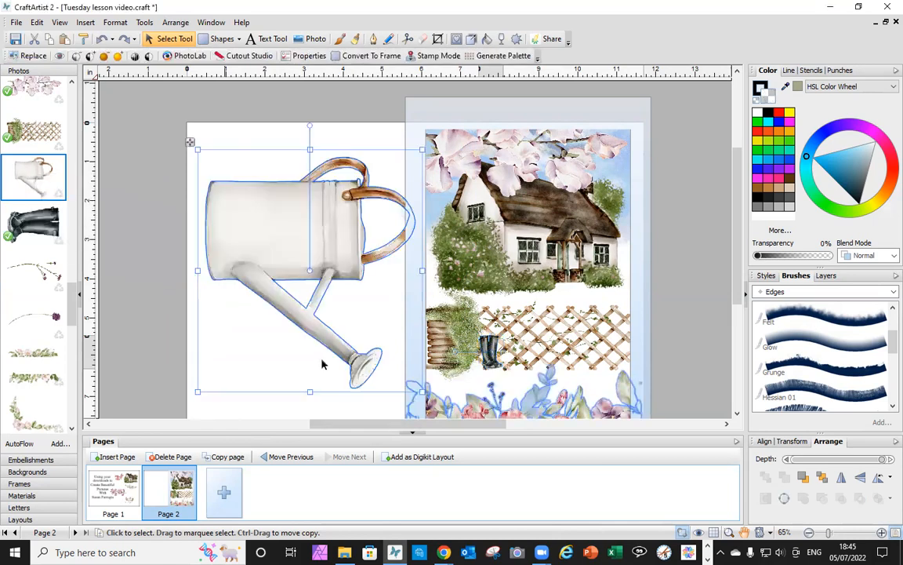
left_click(785, 499)
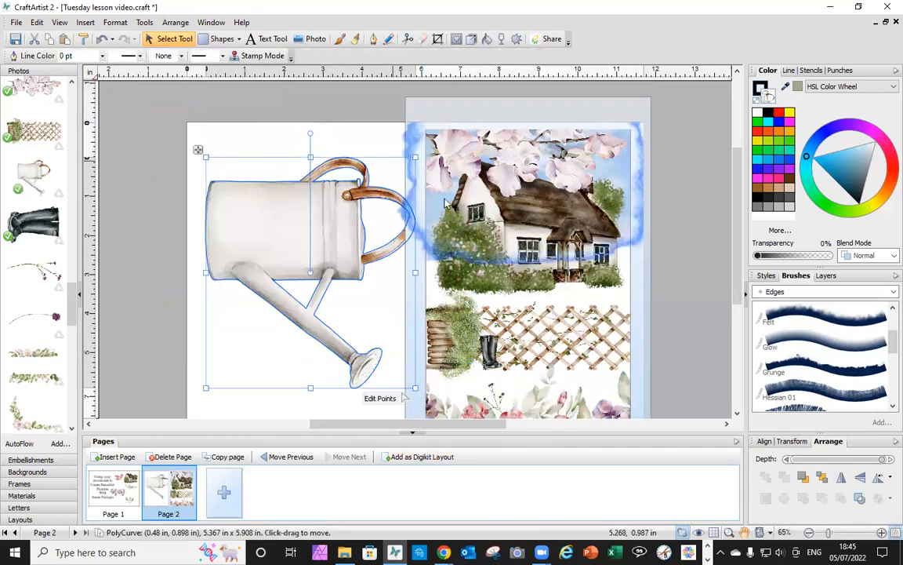
- Rotate the watering can upright, shrink it and place it over the flowers in the stencil's lower-left corner
left_click_drag(403, 397, 187, 273)
left_click_drag(426, 168, 283, 291)
left_click_drag(298, 389, 454, 251)
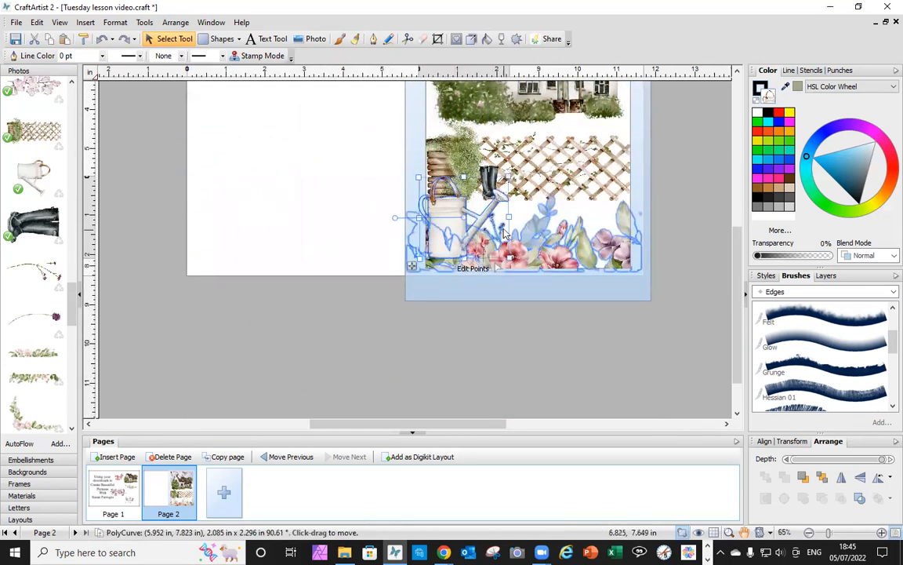
- Send the watering can back in the stacking order so it sits behind the flower border
left_click(805, 479)
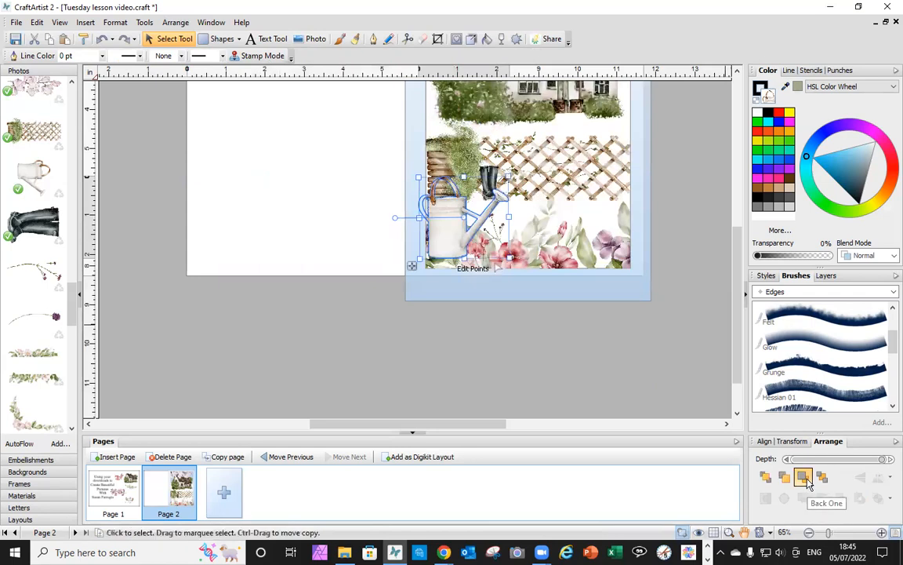
left_click(807, 484)
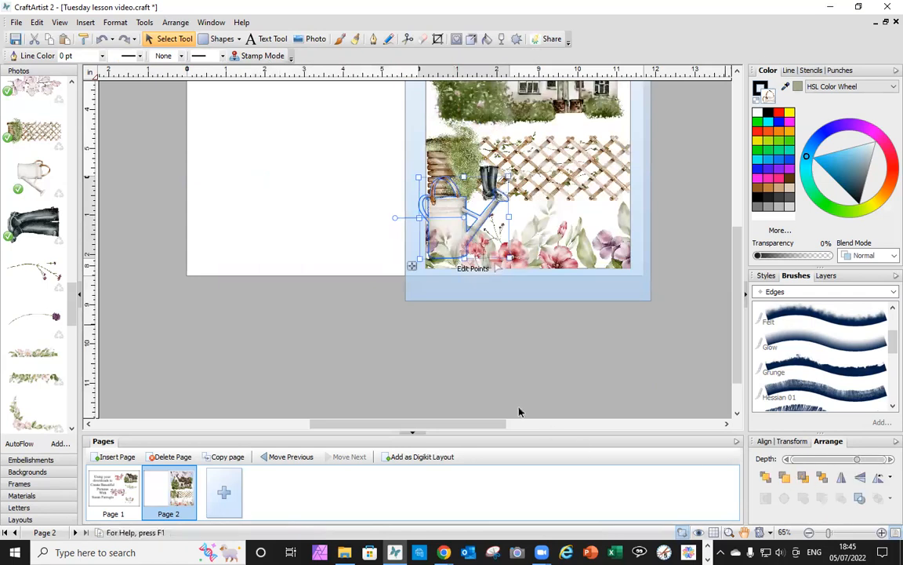
left_click(284, 220)
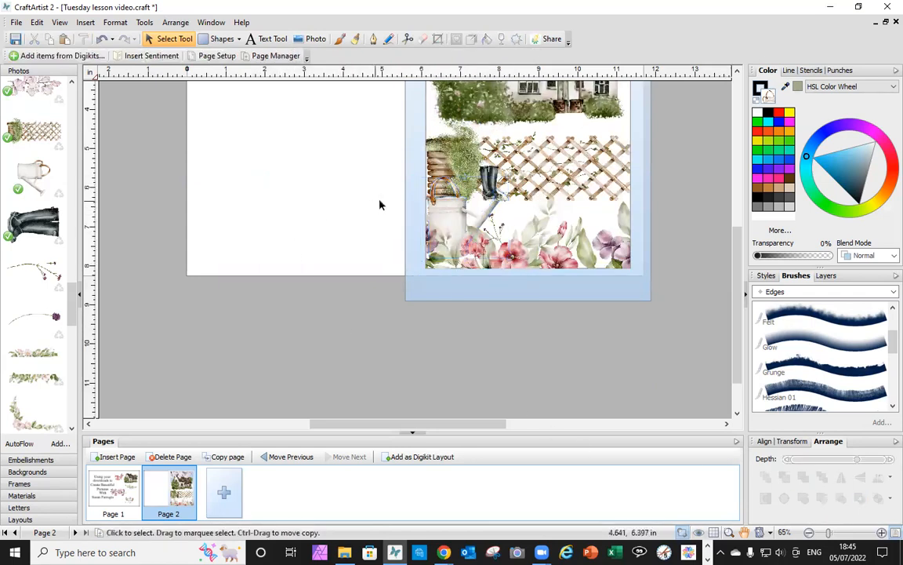
- Move the watering can slightly lower, with its base tucked behind the flowers
left_click(446, 214)
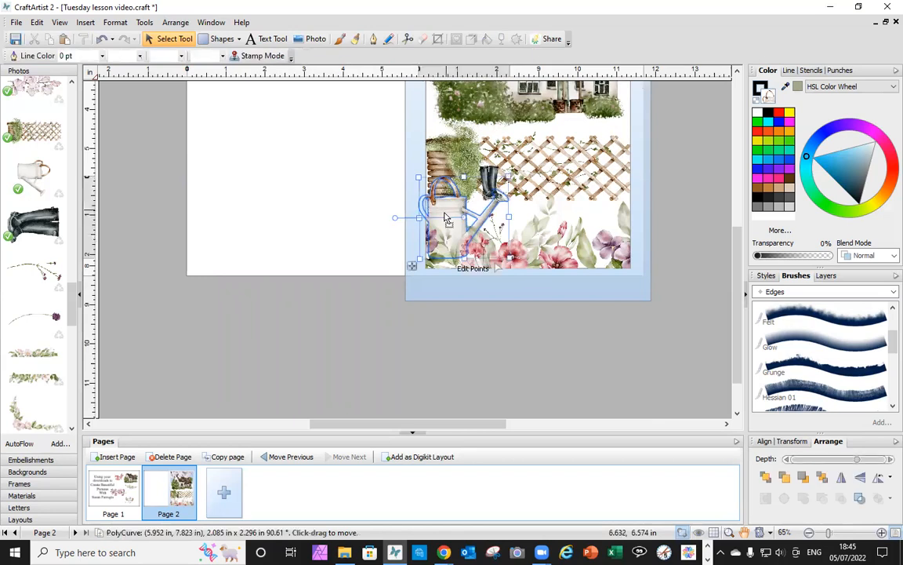
left_click(327, 228)
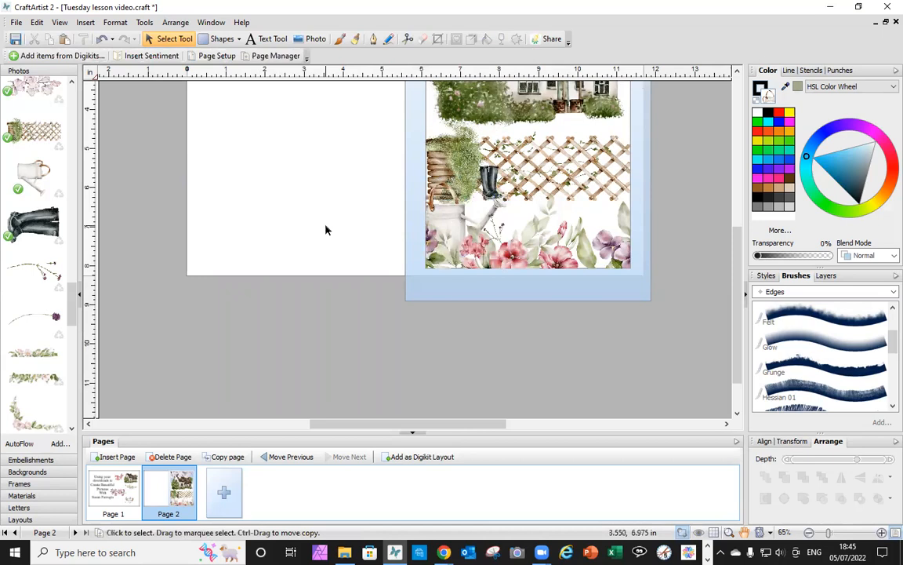
left_click(452, 225)
left_click_drag(451, 220, 454, 225)
left_click(327, 202)
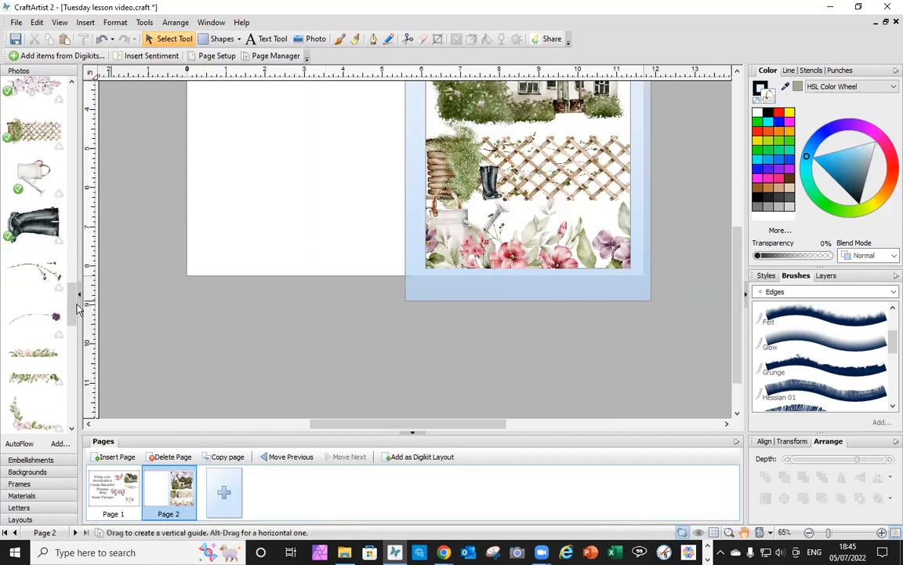
- Add the cushioned wooden chair picture to the blank half of the page and convert it to curves
left_click_drag(73, 309, 110, 129)
left_click_drag(34, 236, 302, 193)
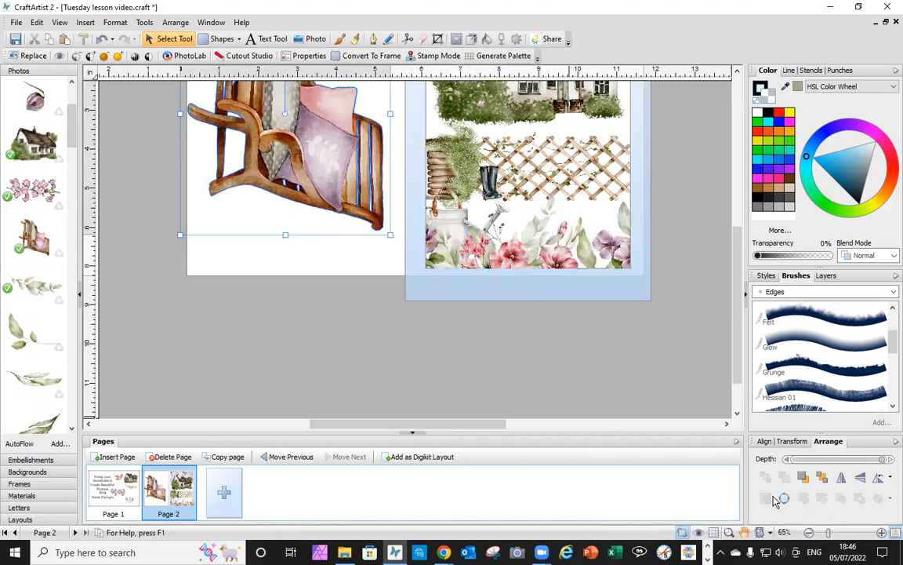
left_click_drag(266, 123, 285, 259)
- Rotate the wooden chair upright, shrink it and place it in front of the cottage's right end
left_click_drag(280, 113, 162, 254)
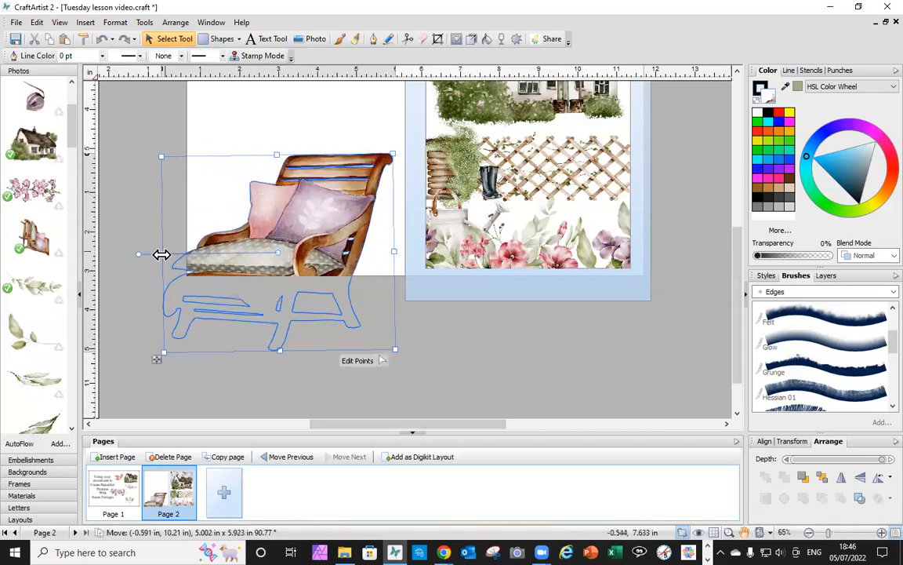
left_click_drag(161, 354, 613, 126)
left_click(311, 204)
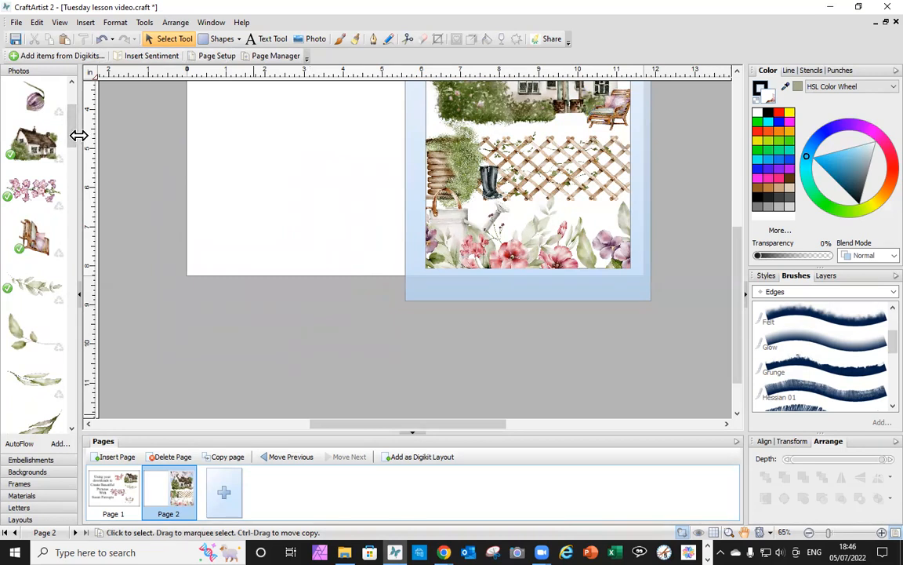
- Add the garden table and chairs picture to the page and rotate it upright
scroll(62, 121, "up", 4)
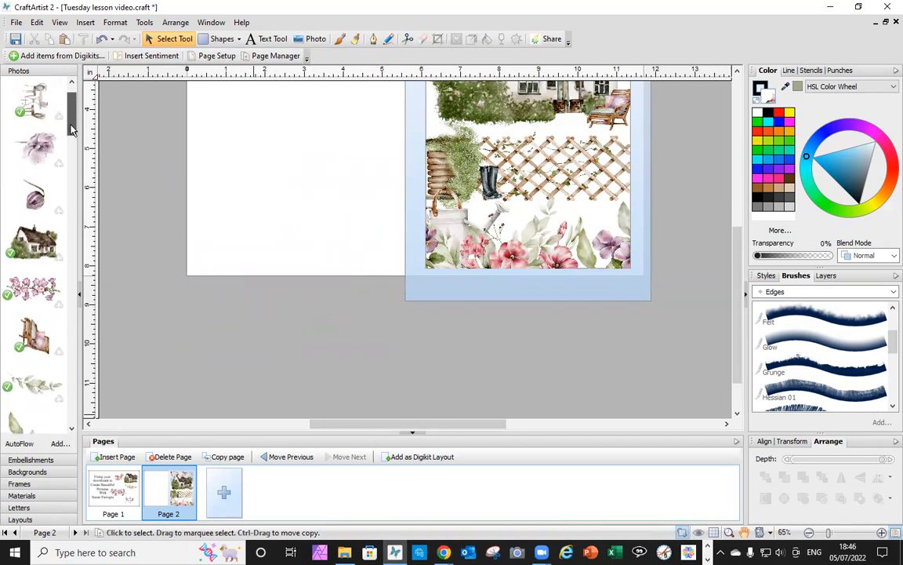
left_click_drag(54, 150, 304, 167)
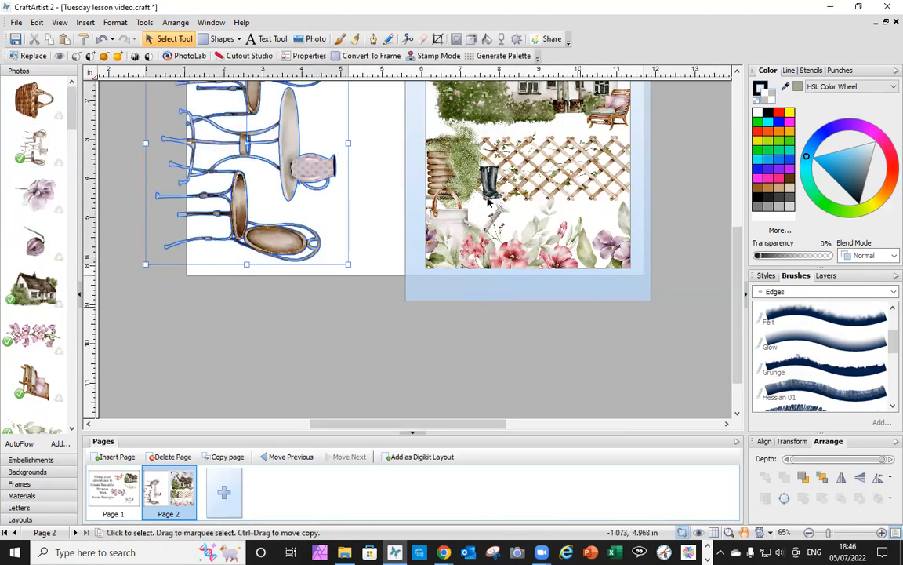
scroll(377, 180, "up", 2)
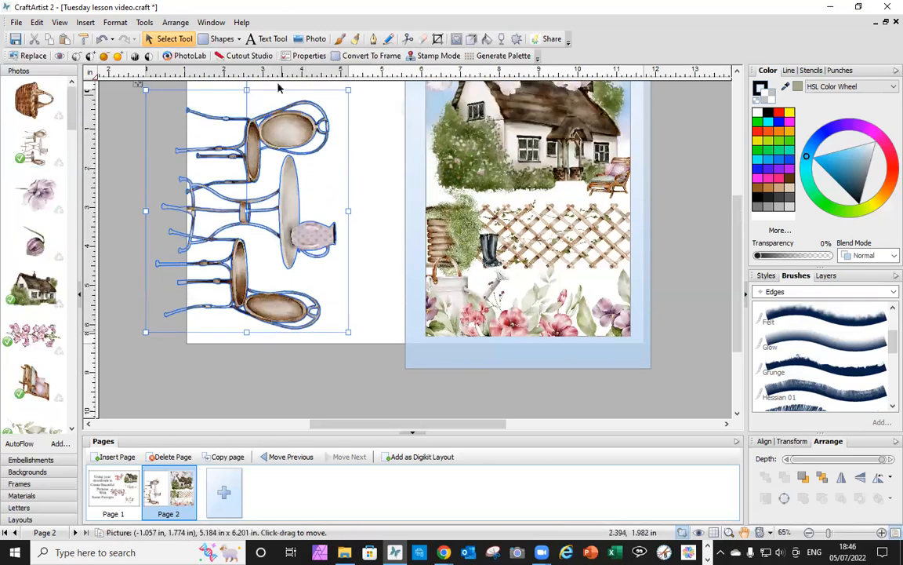
scroll(311, 137, "up", 1)
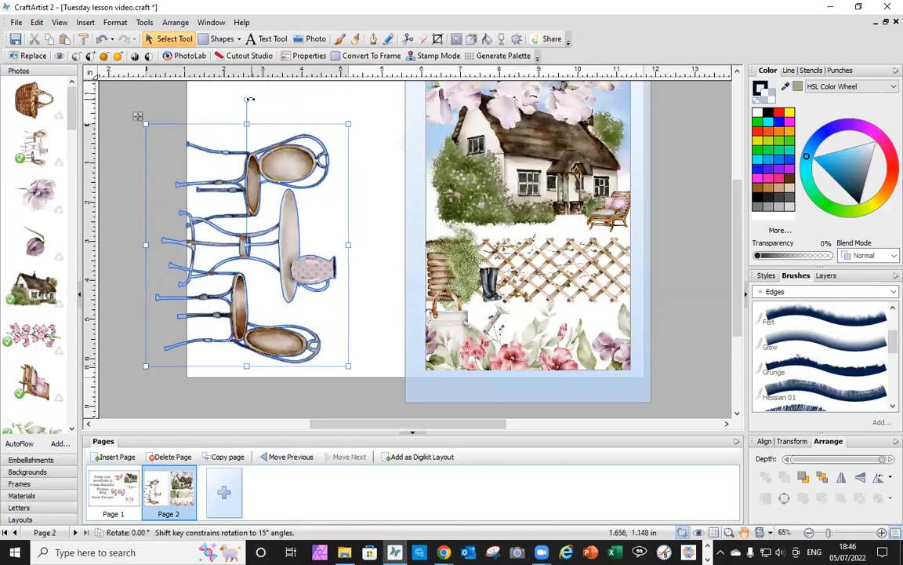
left_click_drag(248, 100, 135, 244)
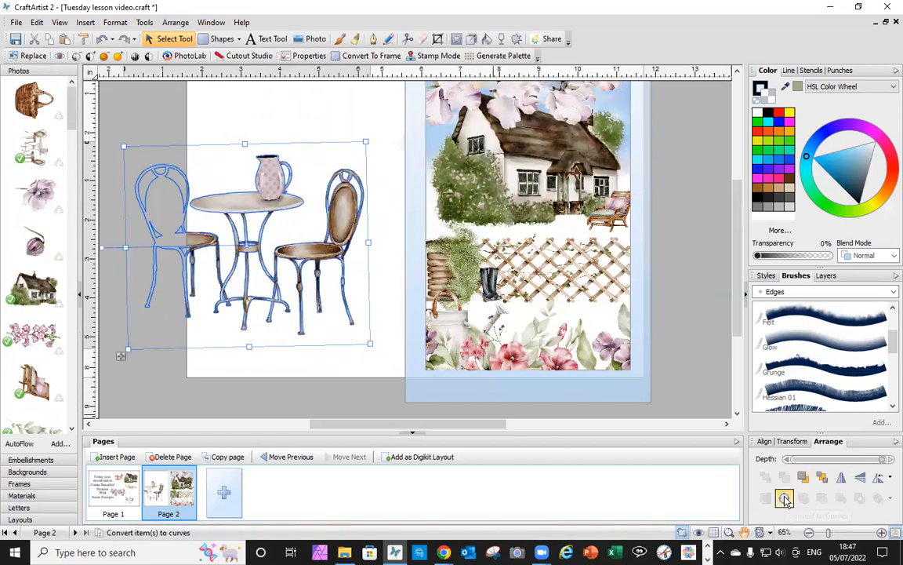
- Convert the table and chairs to curves, shrink them and place them in front of the cottage beside its door
left_click_drag(134, 338, 314, 249)
left_click_drag(346, 196, 546, 239)
left_click(262, 241)
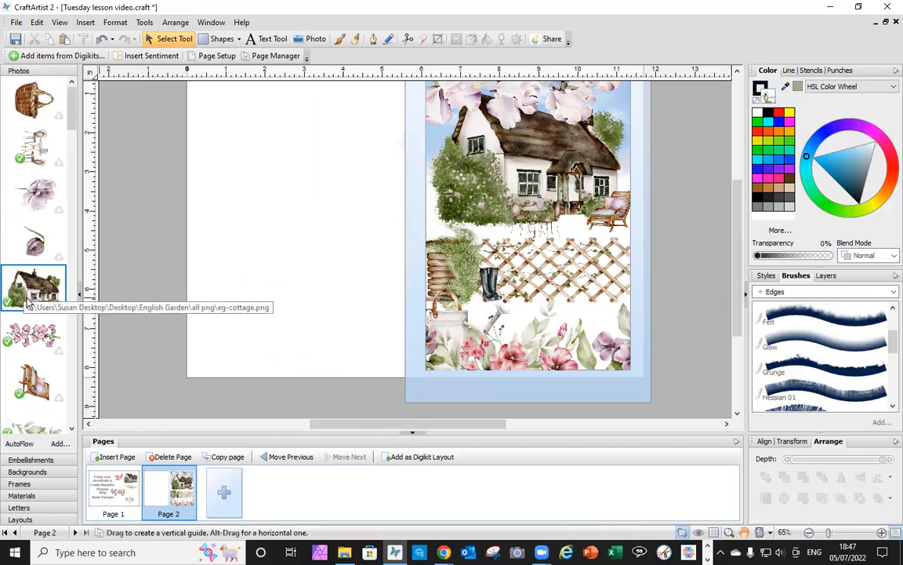
- Add a second copy of the cottage picture to the page and convert it to curves
left_click_drag(28, 302, 289, 202)
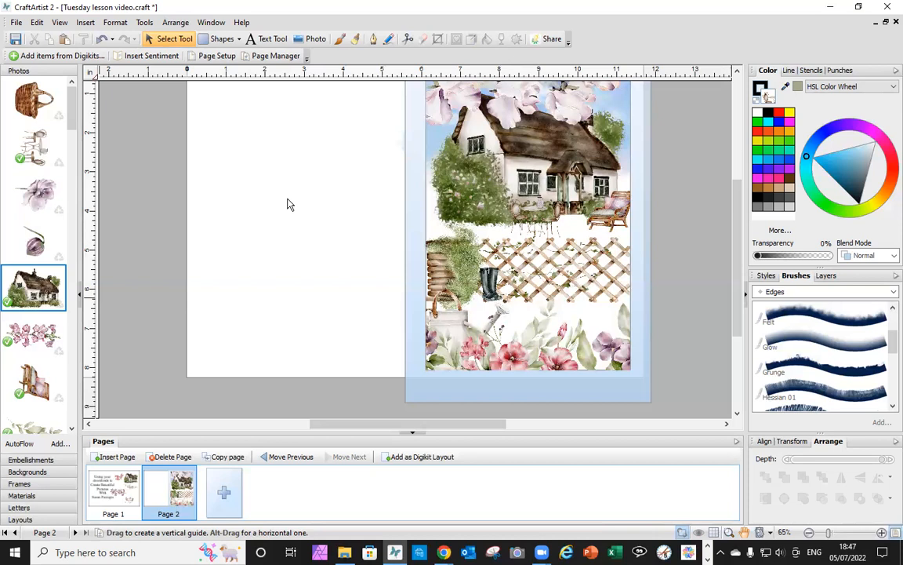
left_click_drag(287, 204, 314, 240)
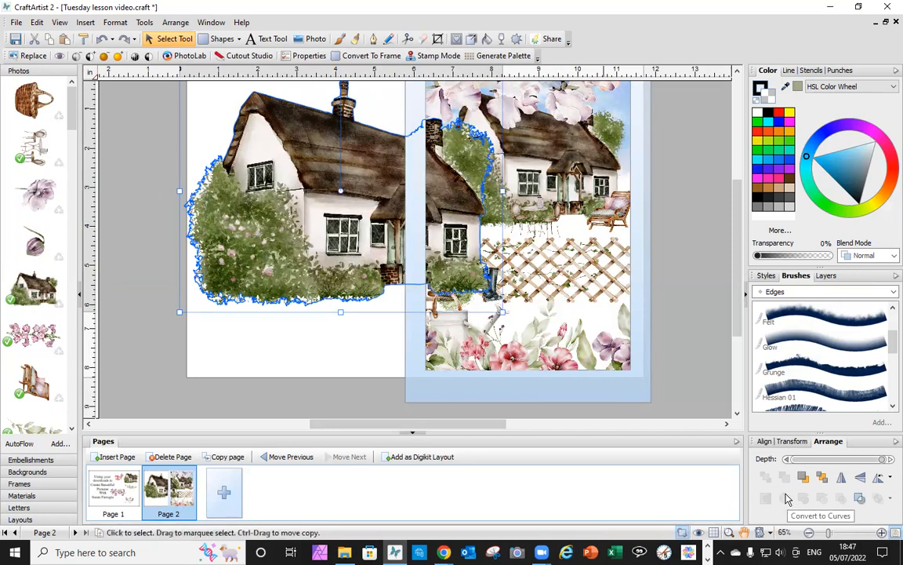
left_click(408, 39)
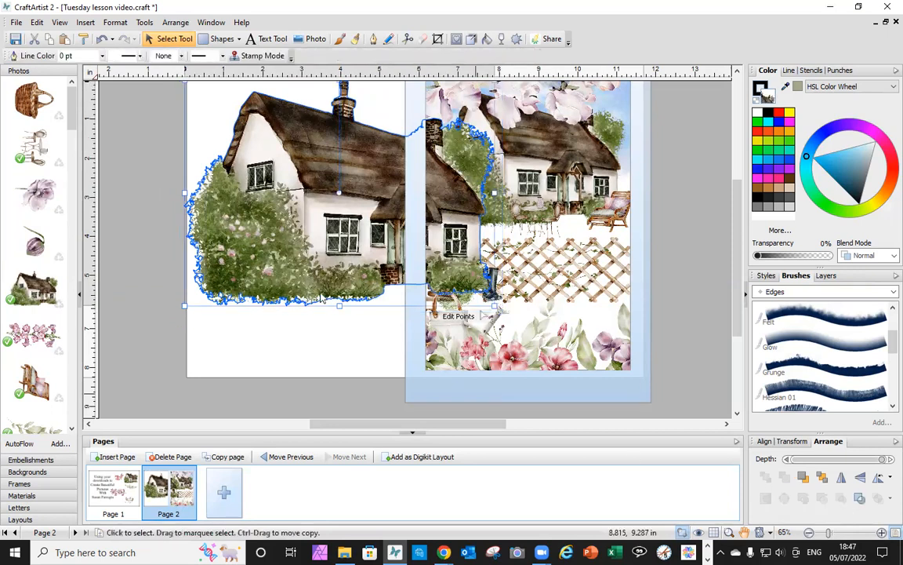
- Cut the flowering bush from the second cottage with straight Scissors, remove the cottage part, and undo the deletion of the bush
left_click(409, 45)
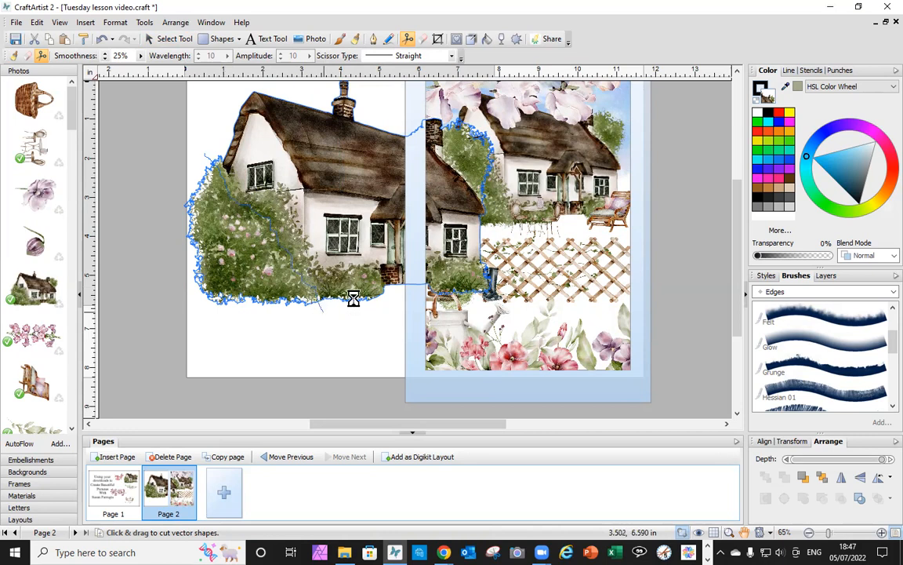
left_click(353, 269)
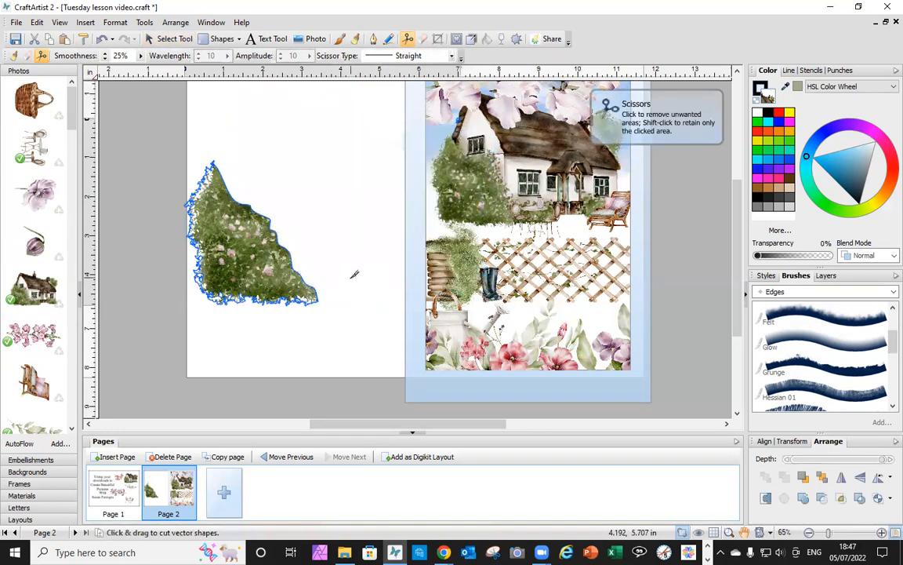
key("Delete")
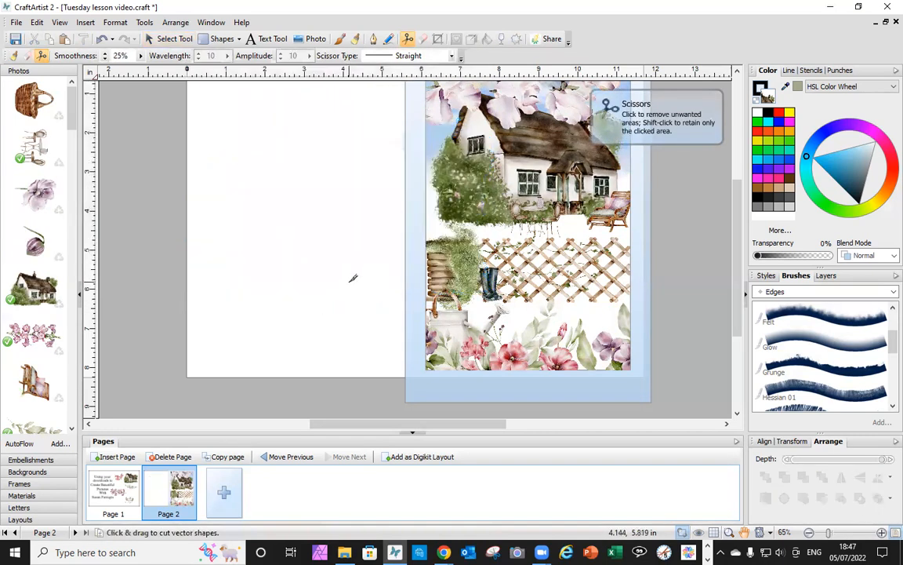
key("ctrl+z")
- Move the cut-out bush into the scene at the stencil opening's left edge, overlapping the cottage's bush and the trellis
left_click(168, 38)
left_click(208, 285)
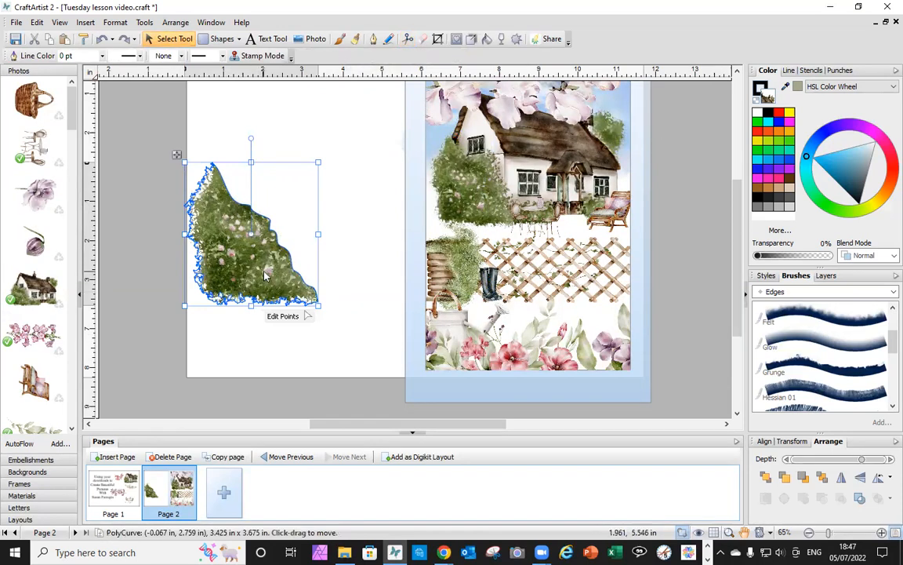
left_click_drag(265, 276, 482, 246)
left_click_drag(486, 251, 468, 236)
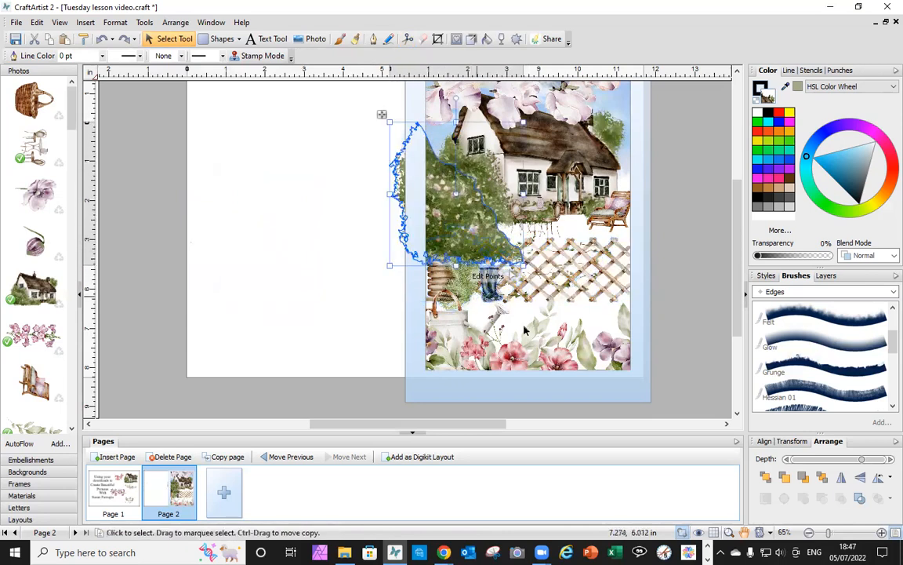
- Send the cut-out bush to the back and bring it forward one level above the stencil
left_click(821, 478)
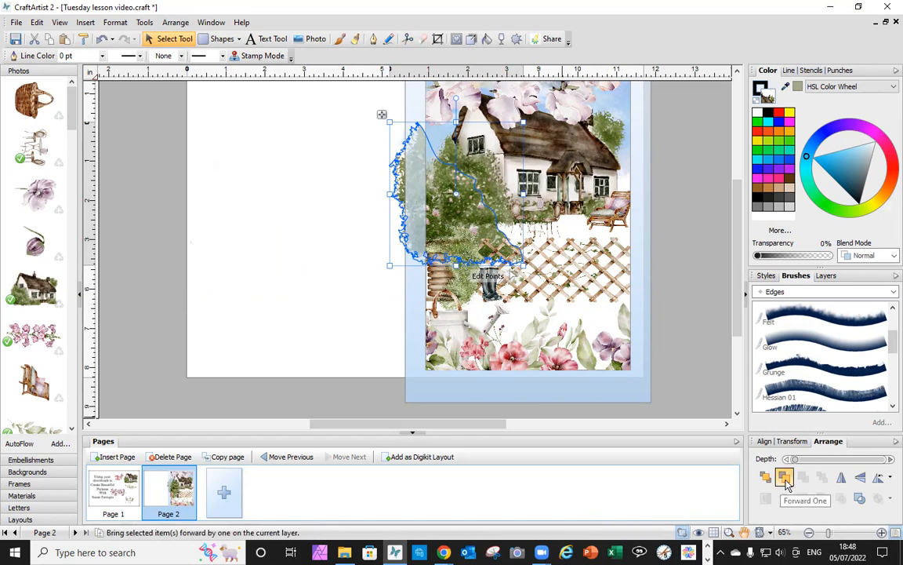
left_click(785, 479)
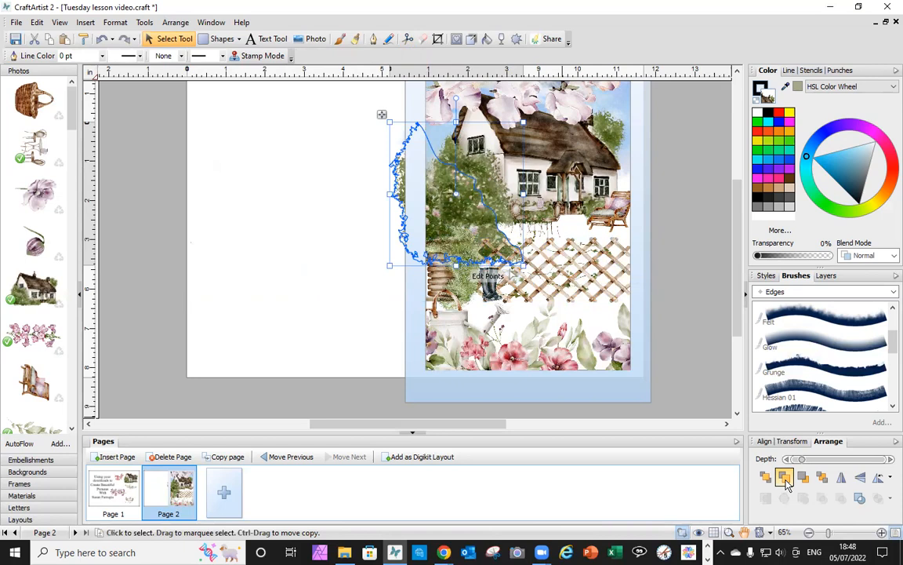
left_click(786, 478)
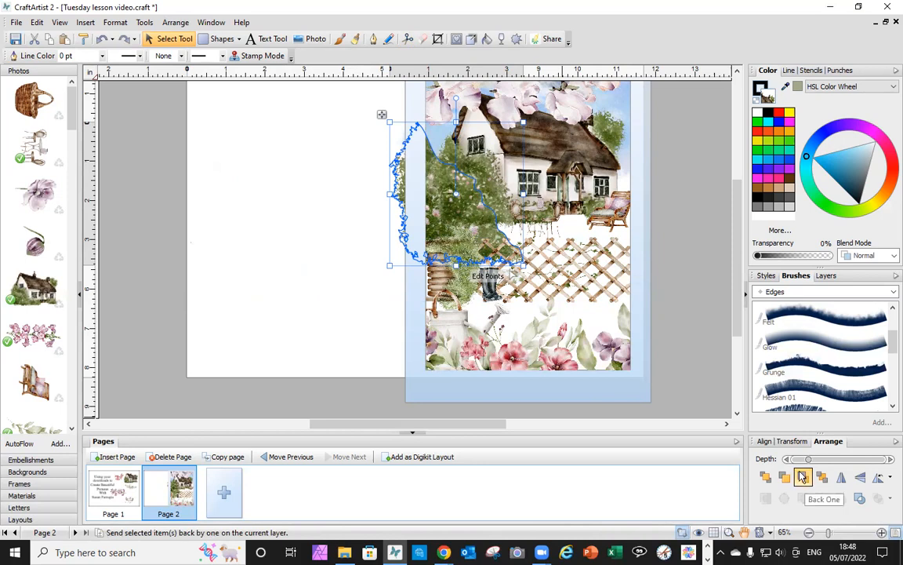
left_click(802, 476)
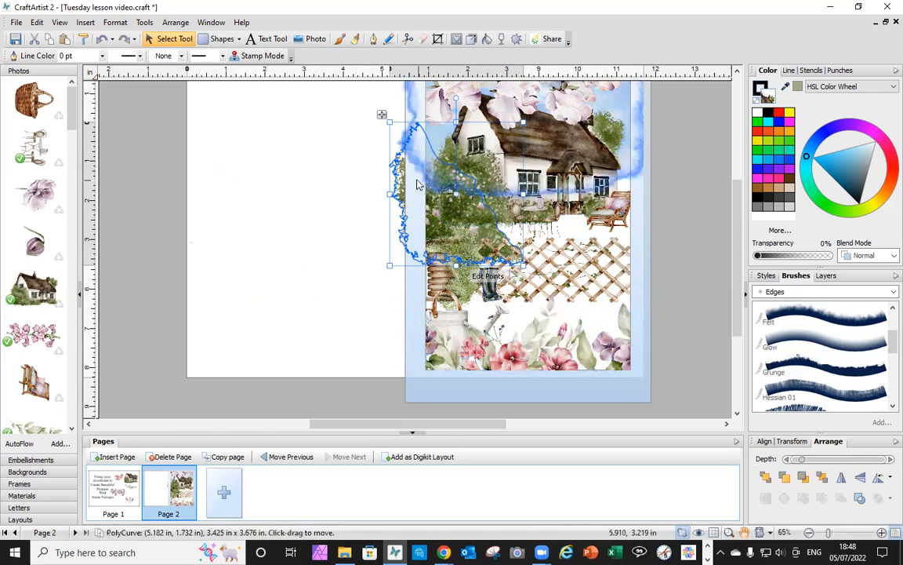
- Duplicate the cut-out bush and move the copy to the stencil opening's right edge, beside the cottage and garden chair
left_click(308, 191)
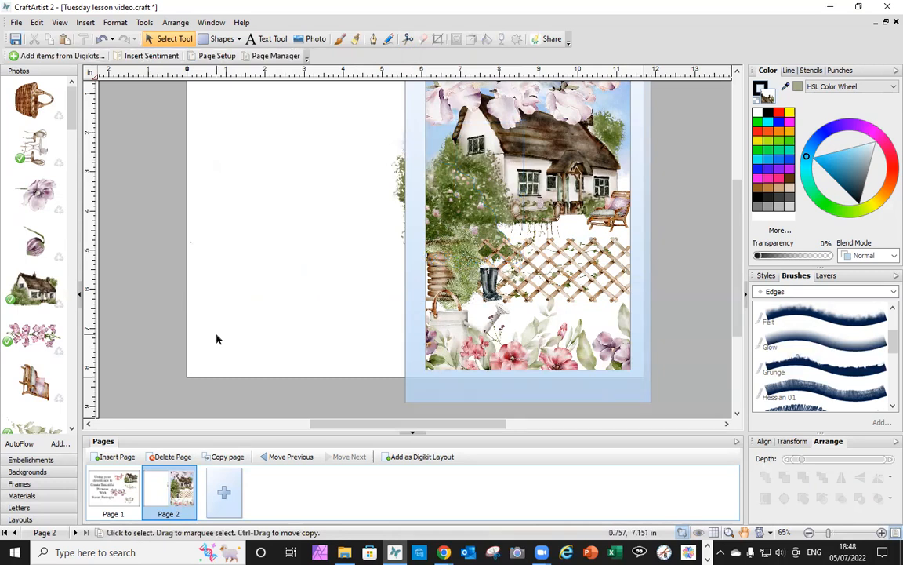
left_click(434, 233)
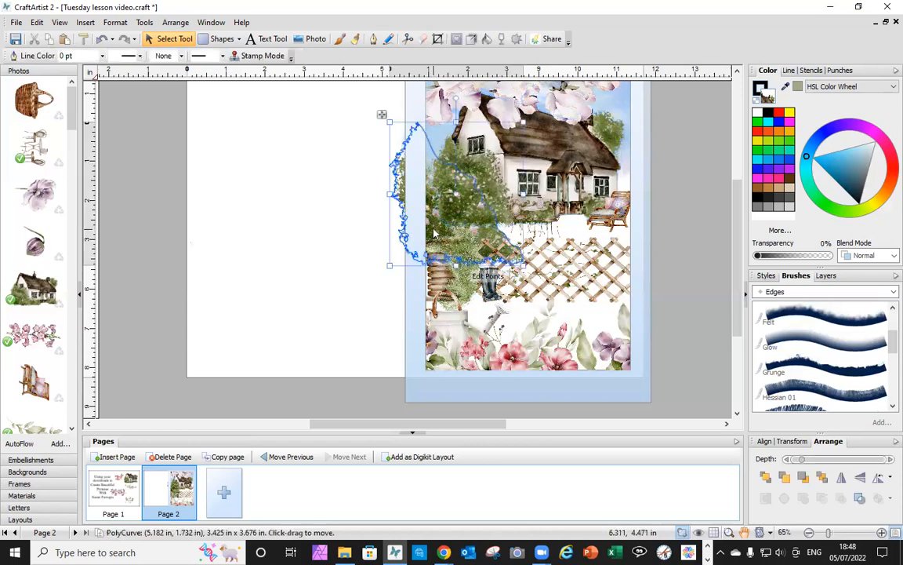
key("ctrl+Home")
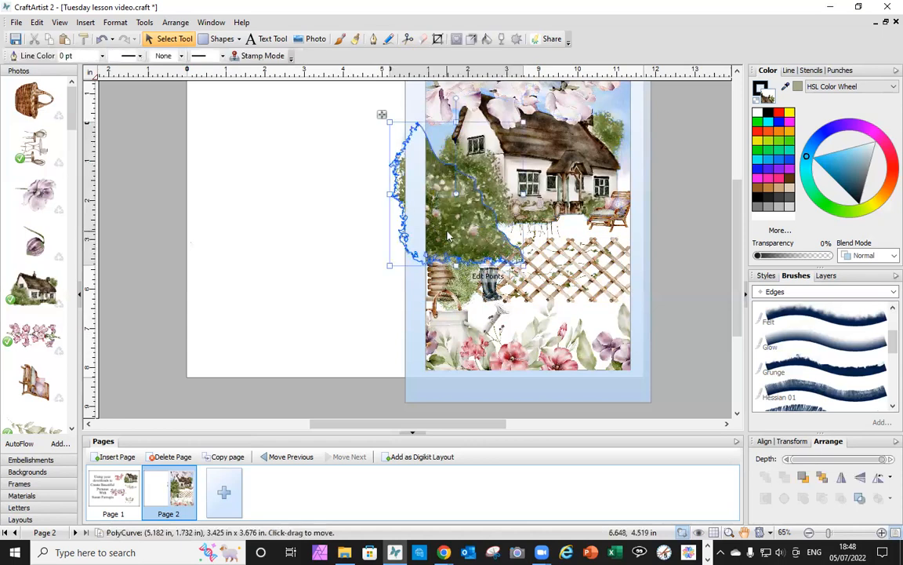
left_click_drag(514, 202, 644, 222)
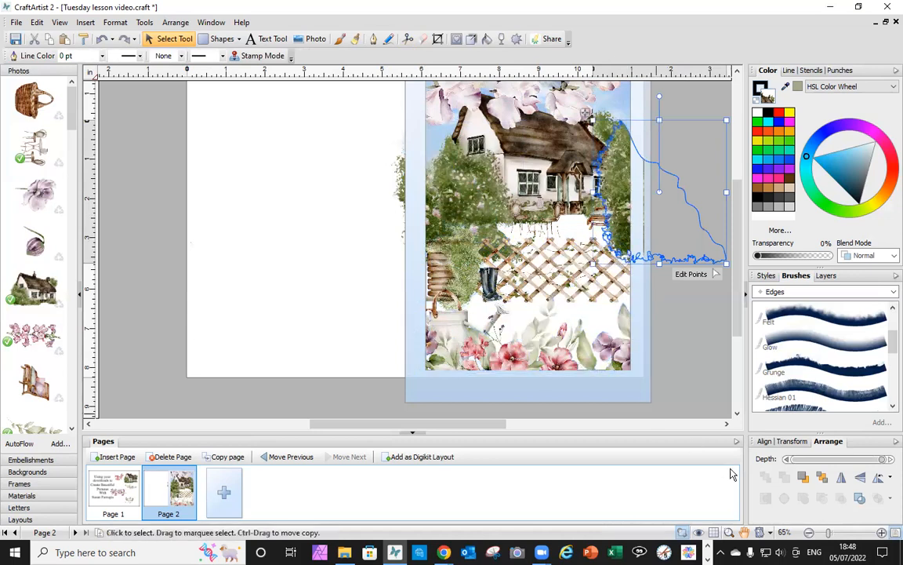
- Send the right-hand bush to the back and bring it forward level by level until it sits behind the cottage and chair
left_click(823, 482)
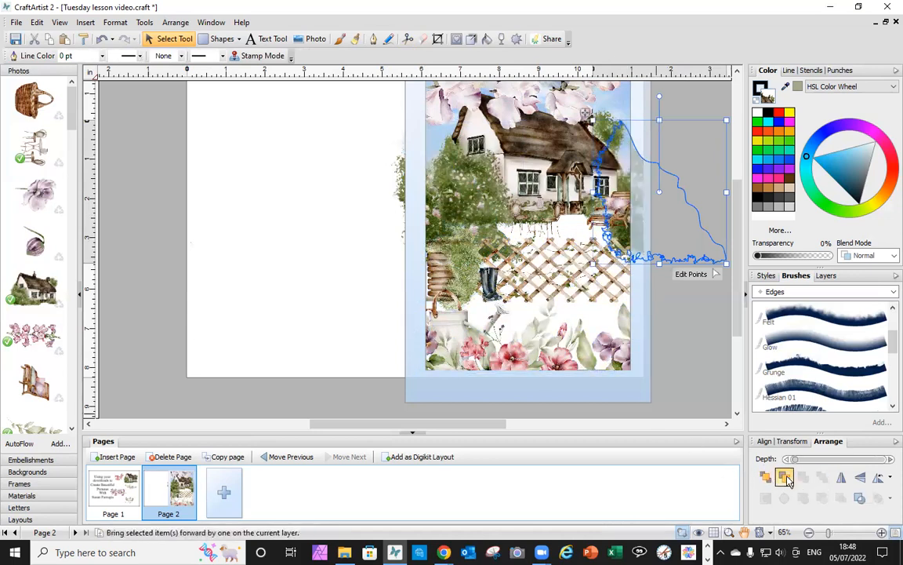
left_click(785, 480)
left_click(785, 478)
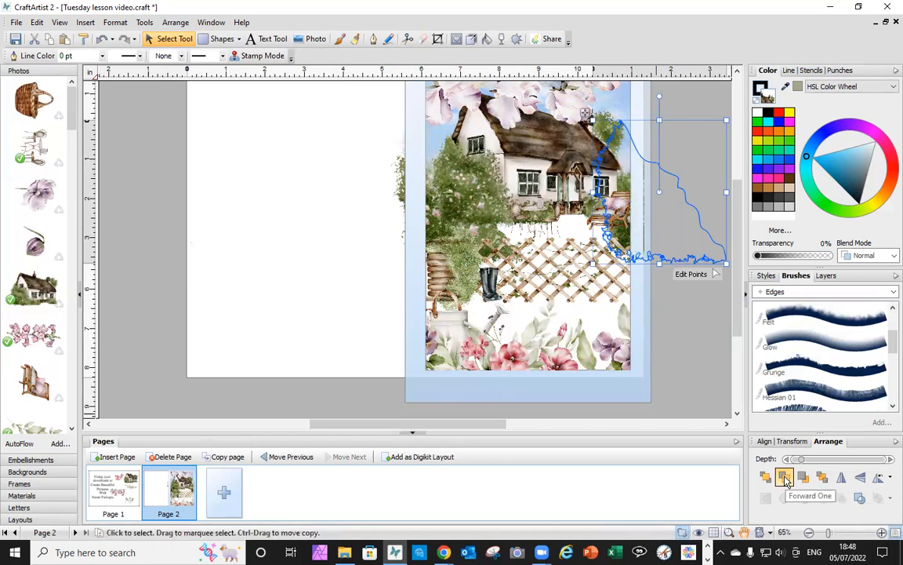
left_click(785, 479)
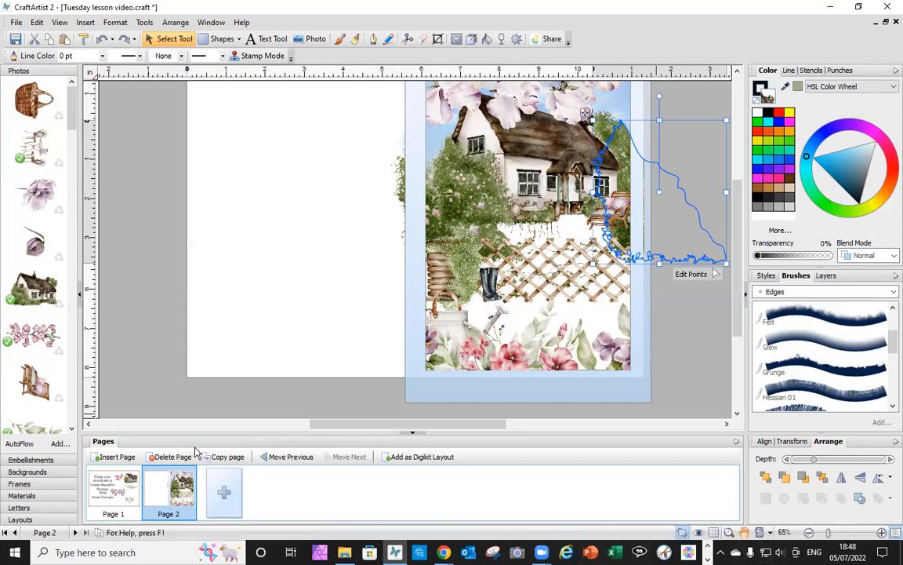
- Paste another bush copy over the left part of the trellis and reorder it to sit just behind the trellis and boots
key("ctrl+v")
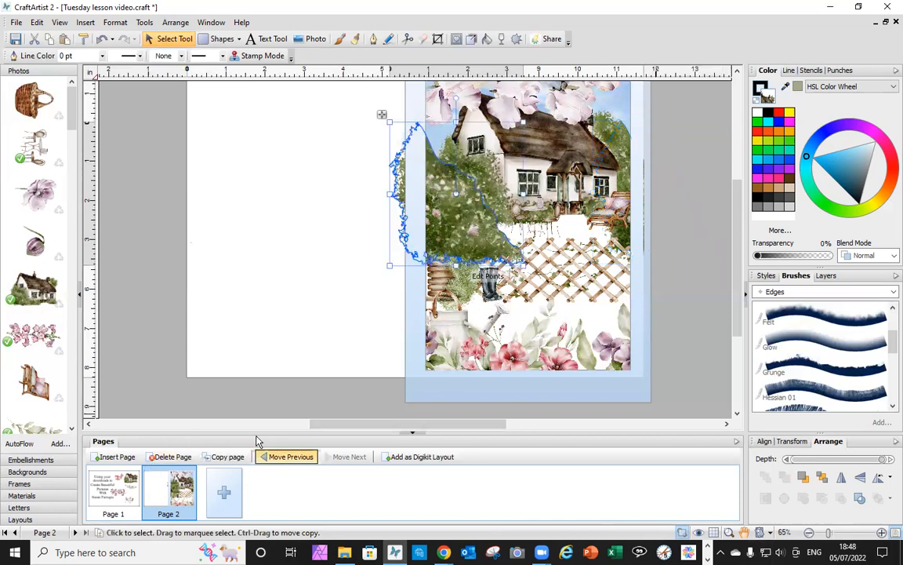
left_click_drag(415, 206, 532, 284)
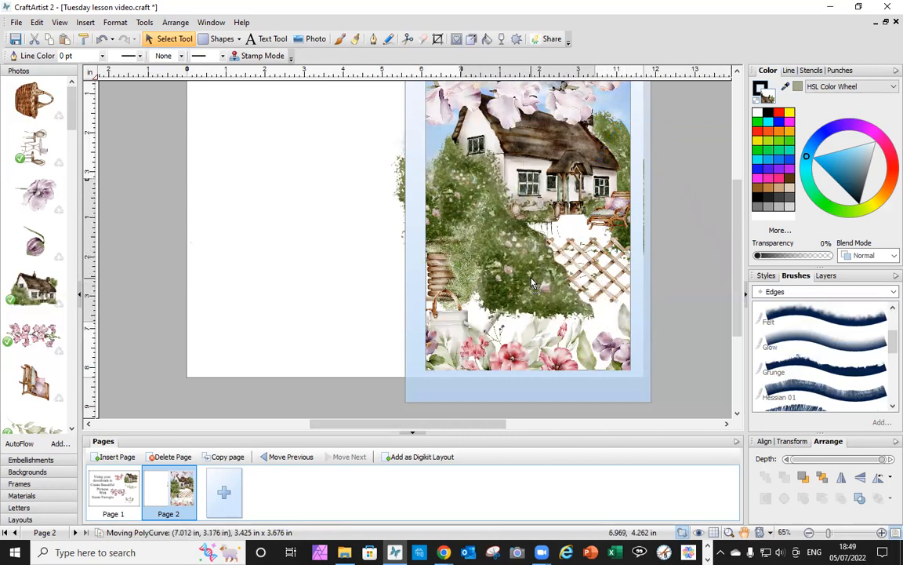
left_click_drag(532, 284, 531, 283)
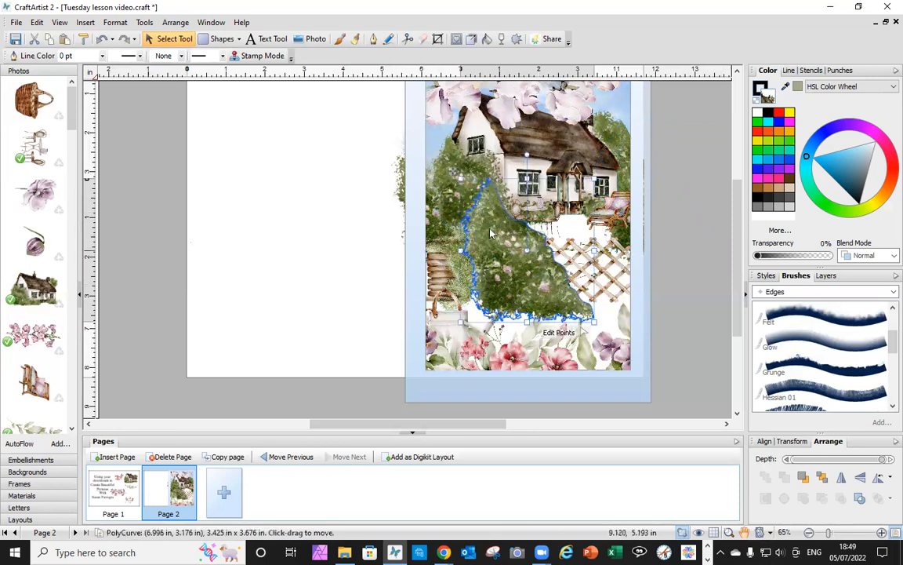
left_click(825, 478)
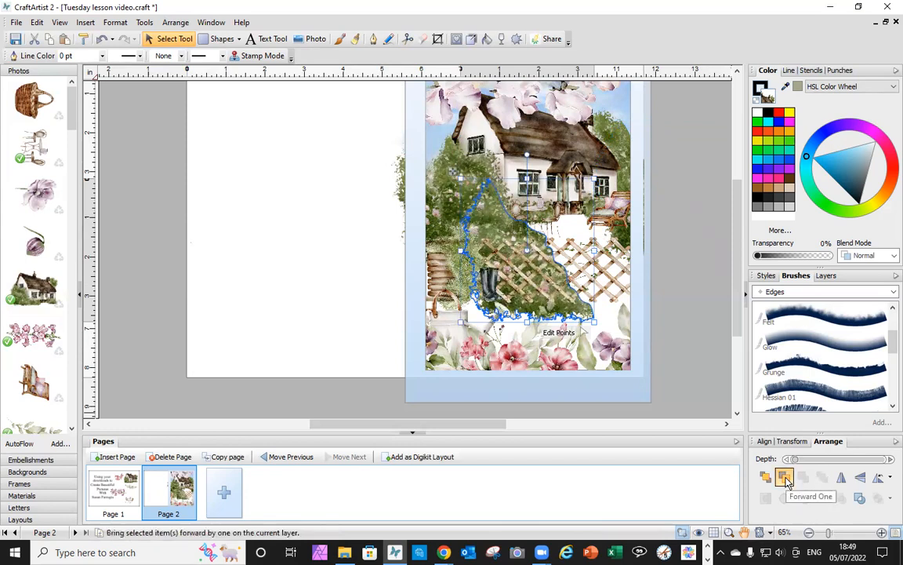
left_click(785, 479)
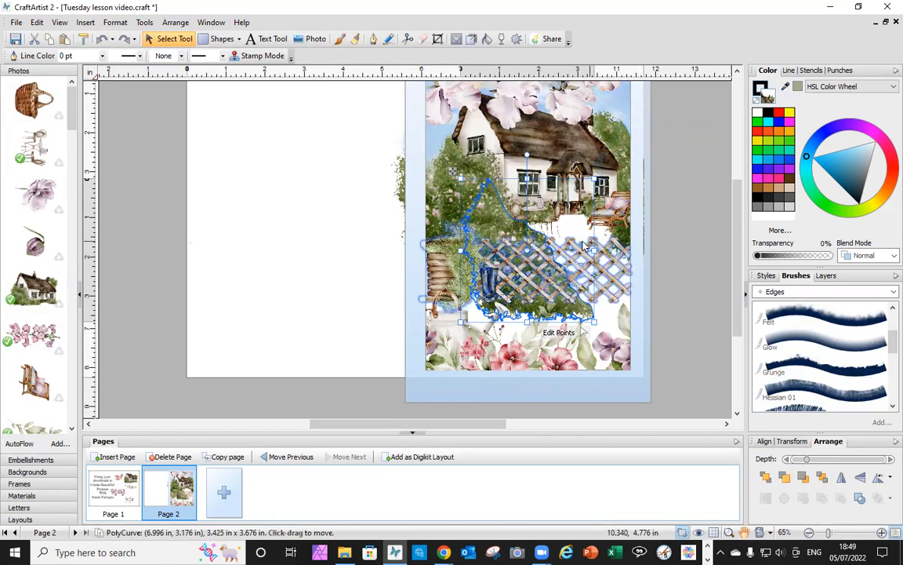
- Stretch the bush behind the trellis to about 5.95 in wide and nudge it up to fill the lawn below the cottage
left_click_drag(594, 250, 692, 259)
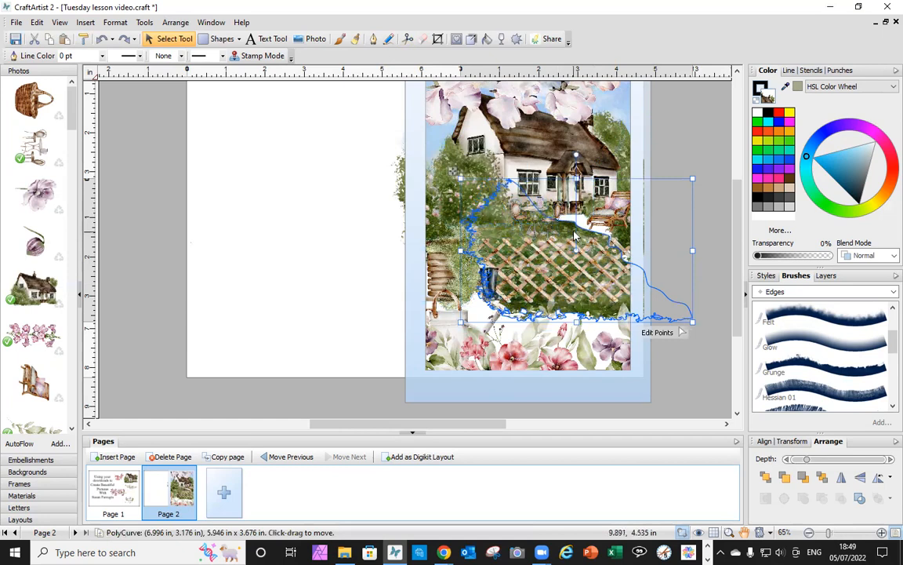
left_click_drag(575, 235, 583, 225)
left_click(697, 369)
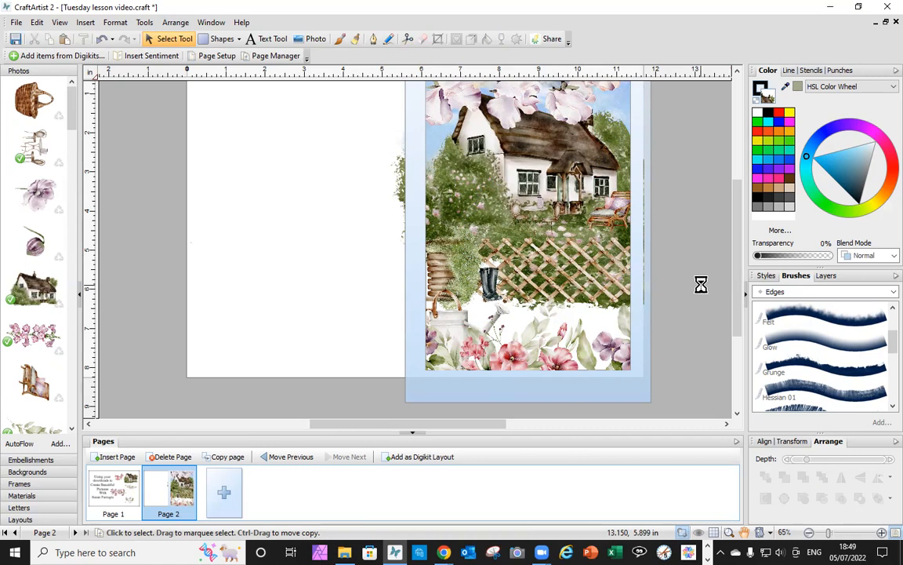
- Place another bush copy across the foreground, stretch it past both sides of the opening, and layer it behind the flowers and watering can
left_click_drag(460, 266, 475, 395)
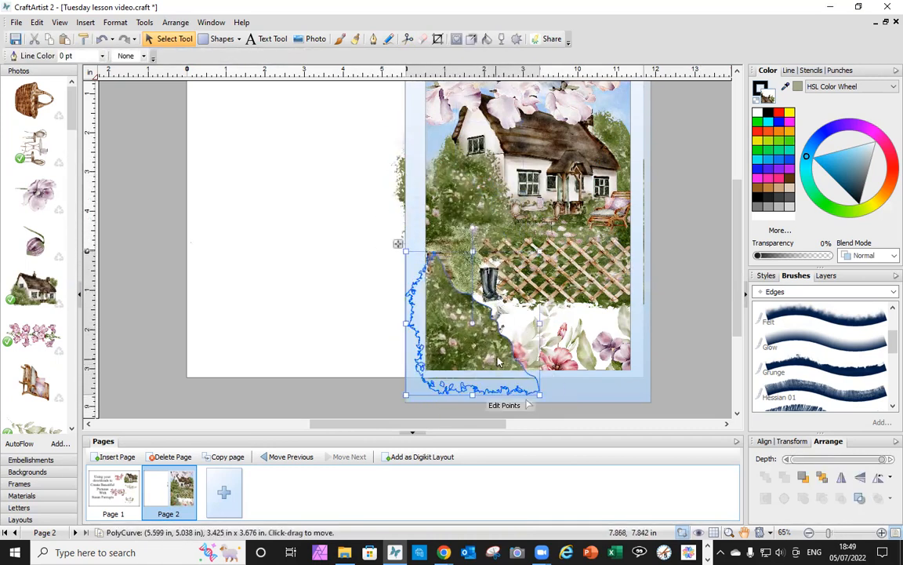
left_click_drag(539, 323, 696, 339)
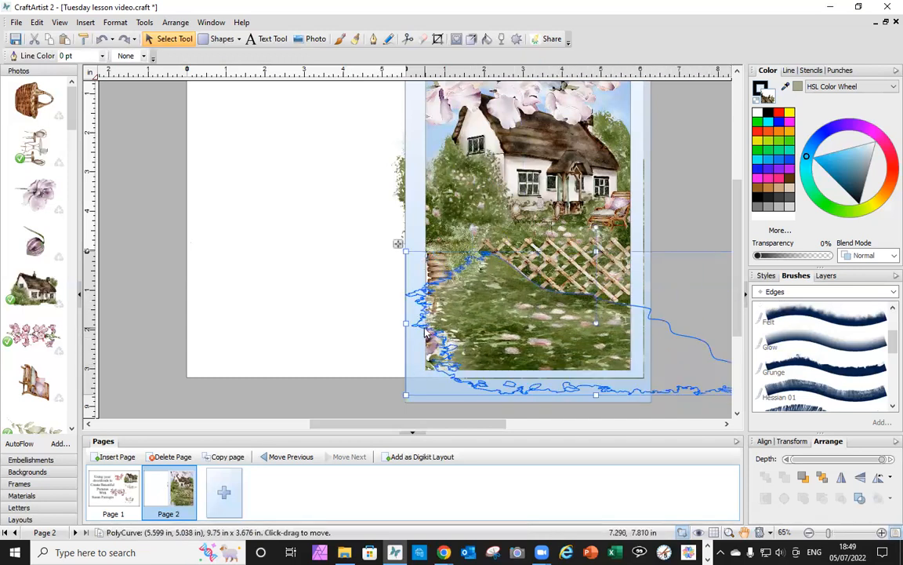
left_click_drag(405, 322, 368, 322)
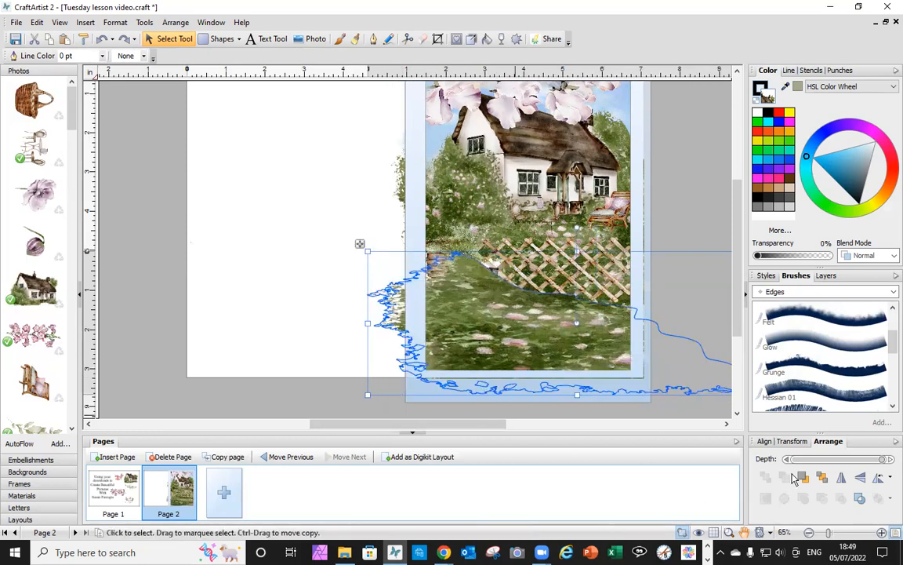
left_click(823, 477)
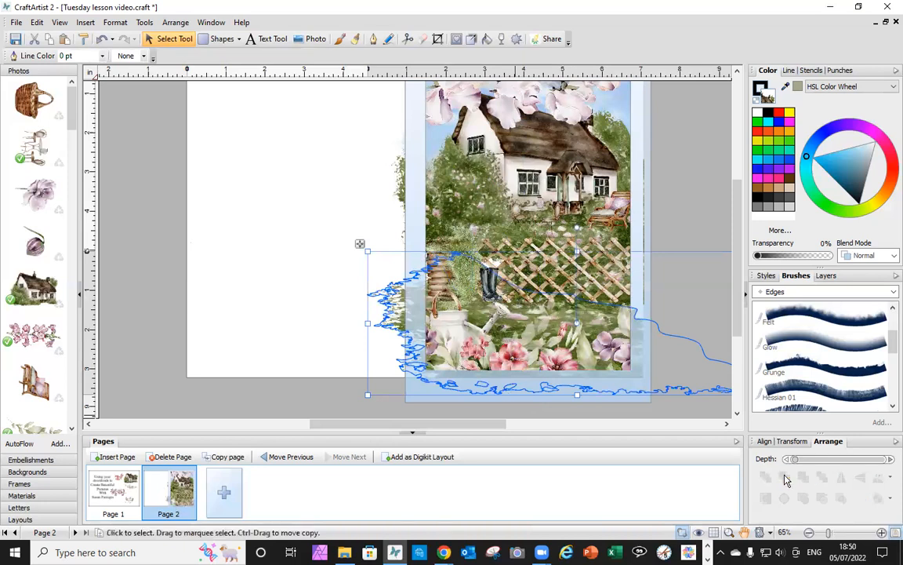
left_click(258, 248)
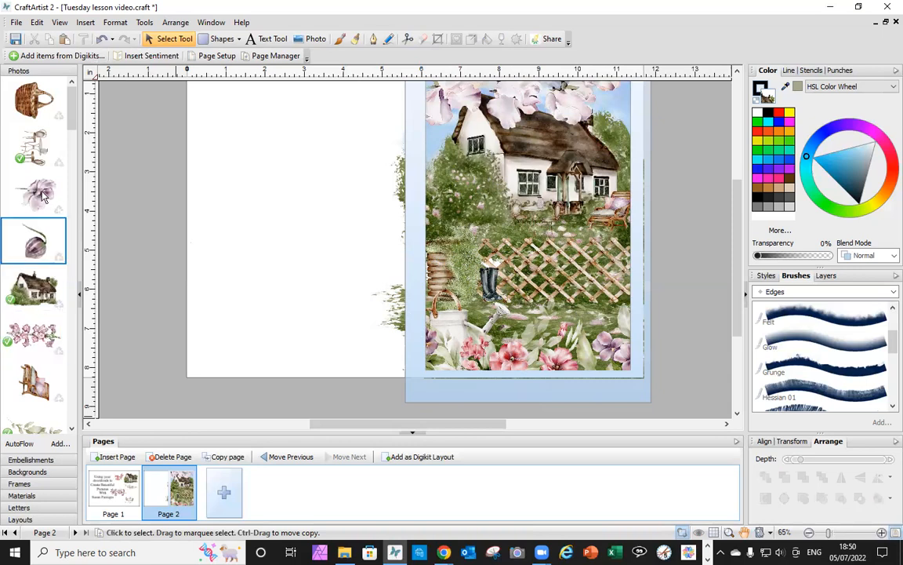
- Add the dark pink blossom picture, shrink it to about 2.6 in wide, and place it over the trellis's right end
left_click_drag(76, 131, 72, 278)
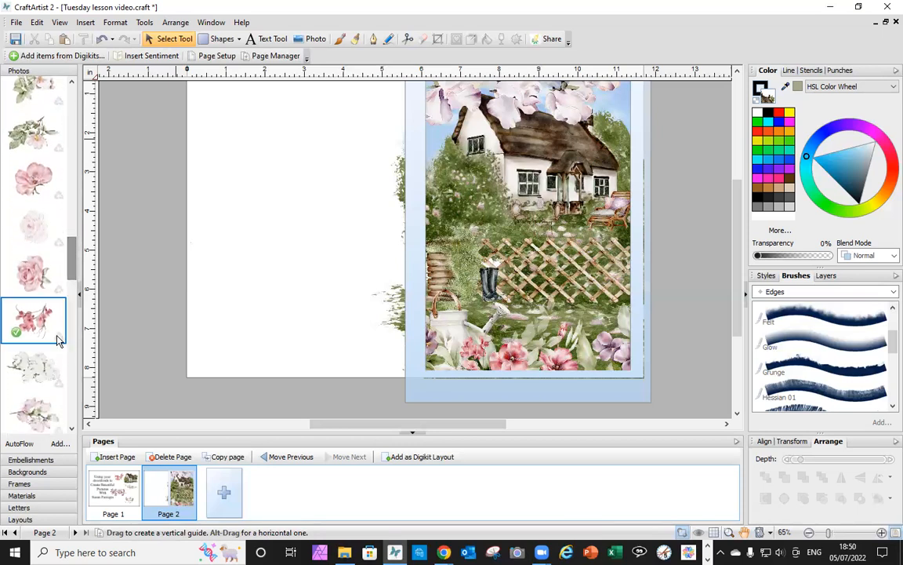
left_click_drag(38, 326, 614, 284)
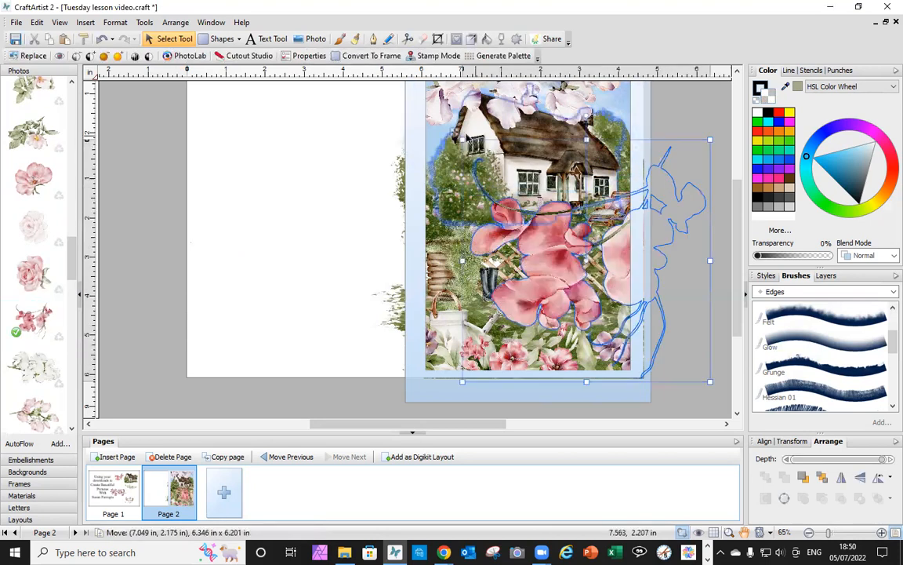
left_click_drag(462, 140, 608, 282)
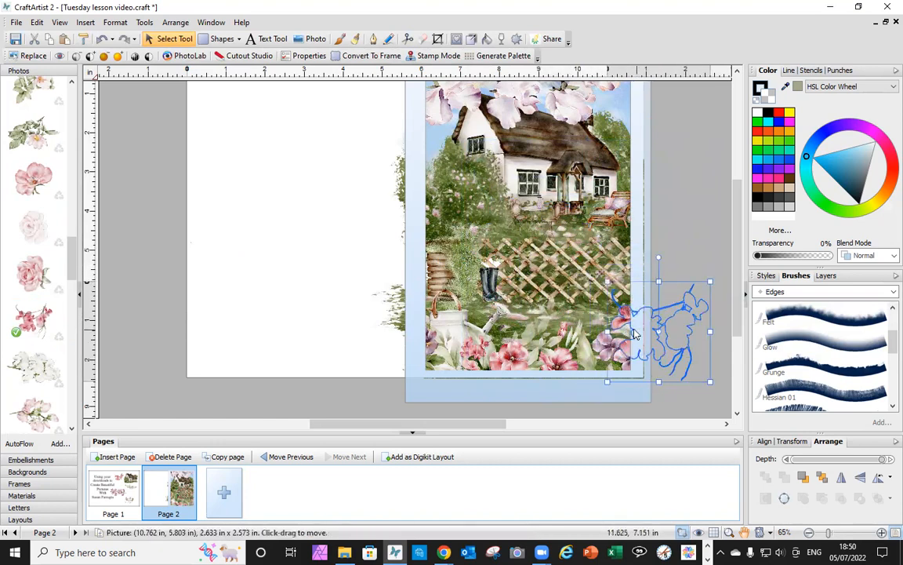
left_click_drag(635, 333, 570, 291)
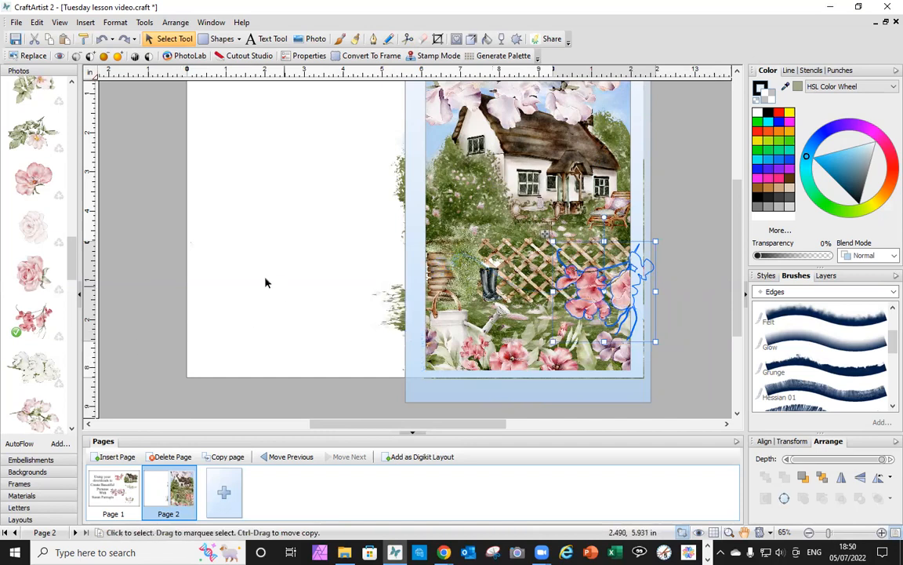
left_click(277, 251)
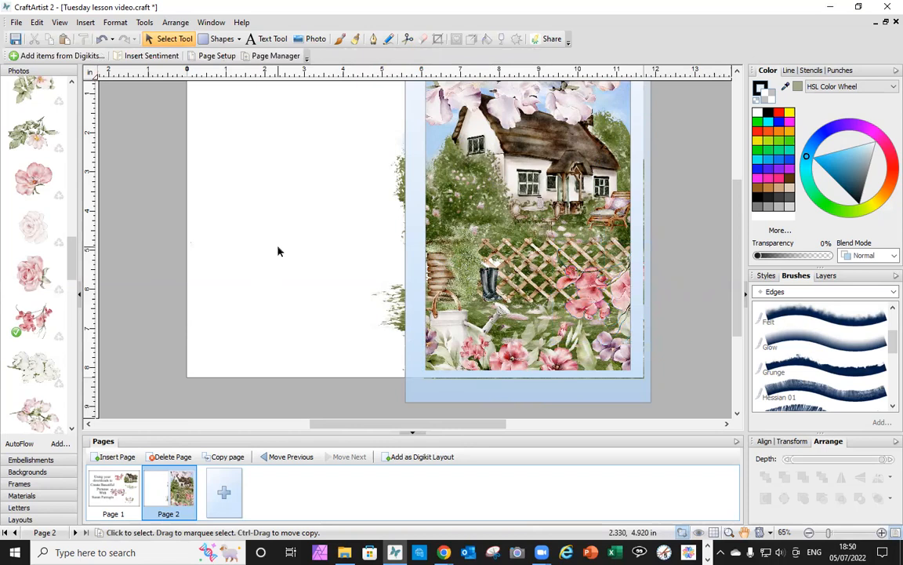
- Lift the stencil to crop the garden scene to the rectangular opening
left_click(567, 393)
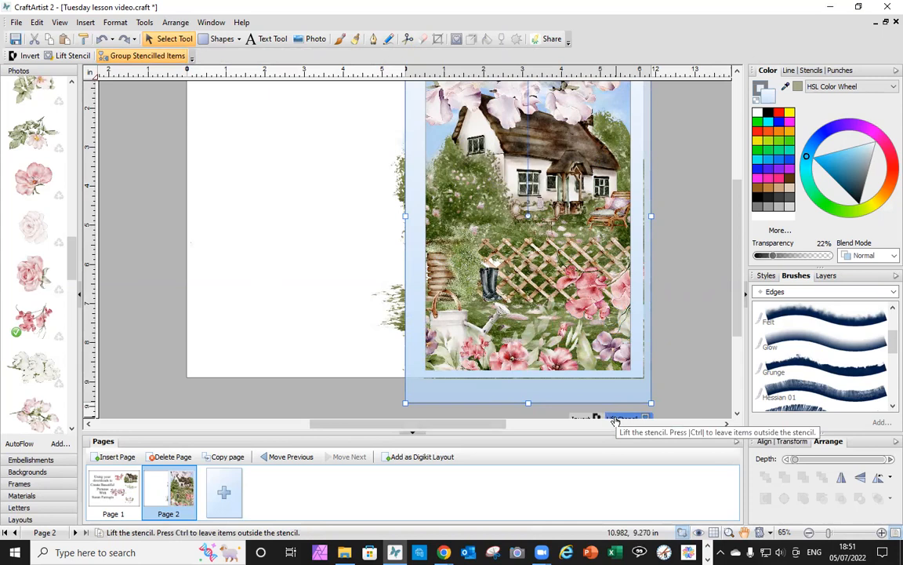
left_click(615, 420)
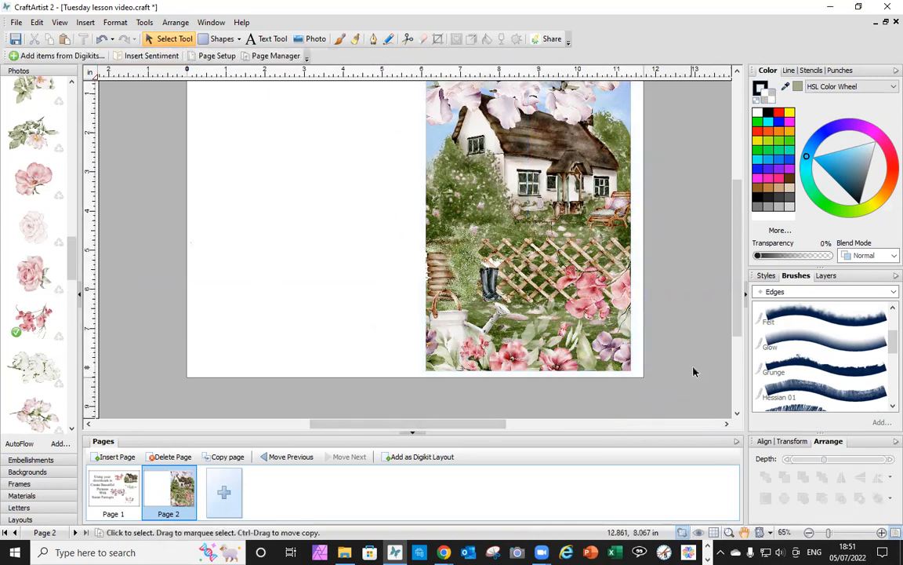
scroll(693, 372, "up", 1)
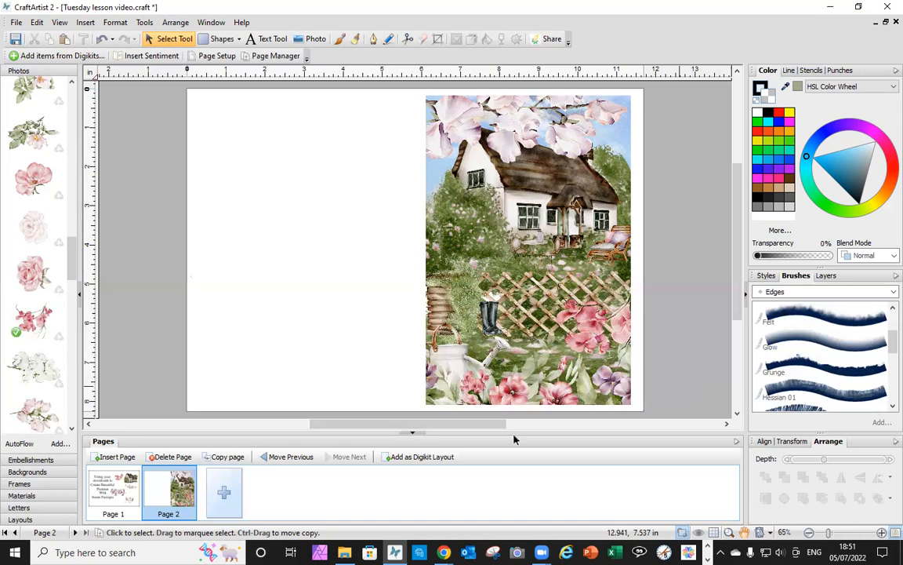
- Add the pink rose picture to the page's blank left half, shrink it to about 1.6 in, and rotate it upright to about 271°
left_click_drag(29, 245, 278, 254)
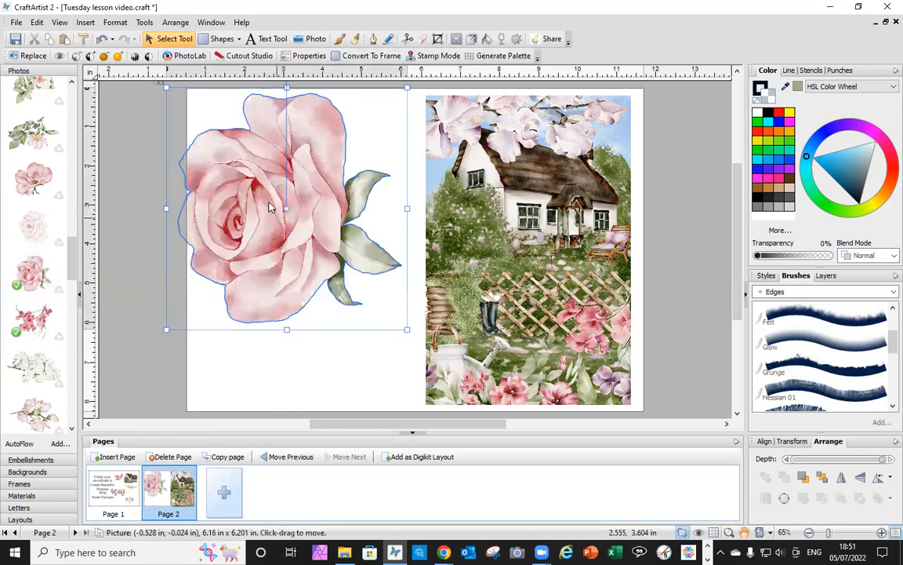
left_click_drag(183, 109, 257, 207)
left_click_drag(321, 177, 337, 226)
left_click(294, 302)
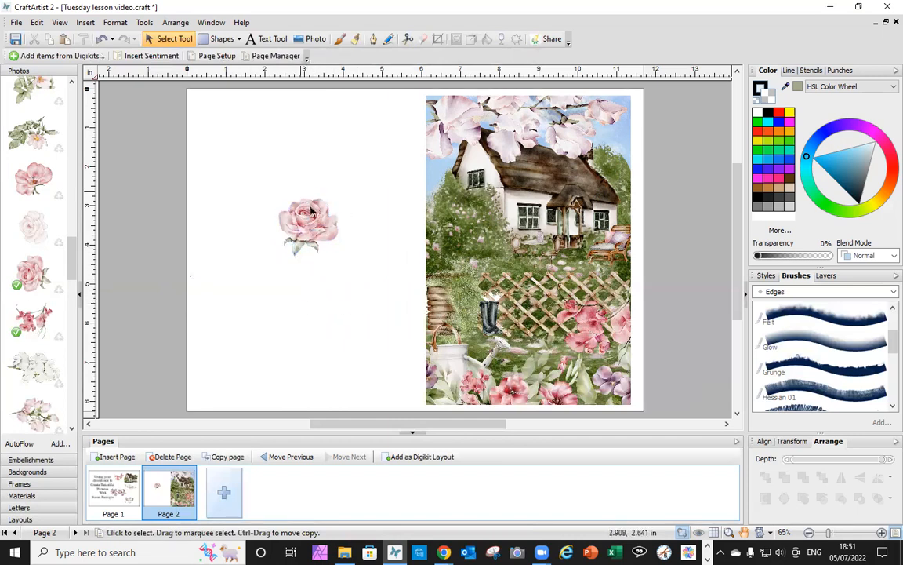
left_click_drag(314, 238, 306, 245)
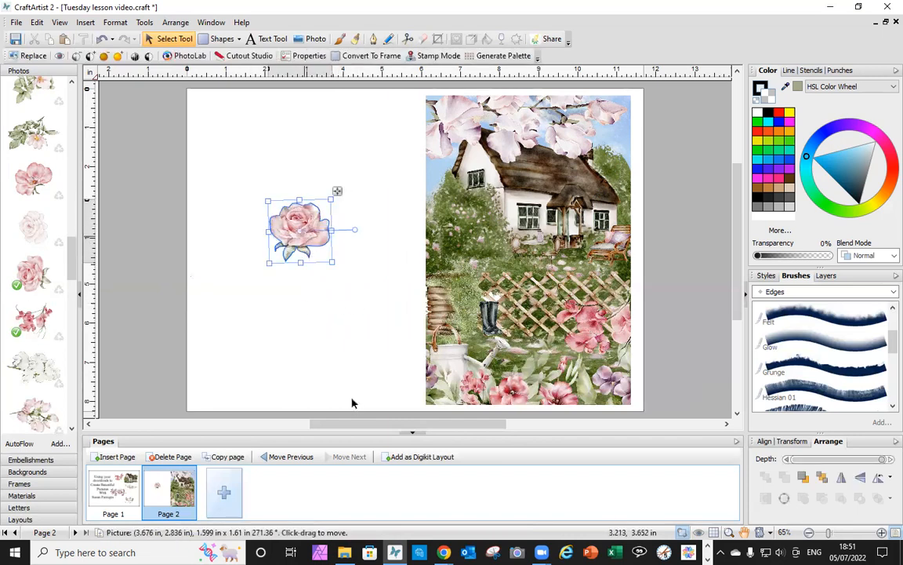
left_click(327, 359)
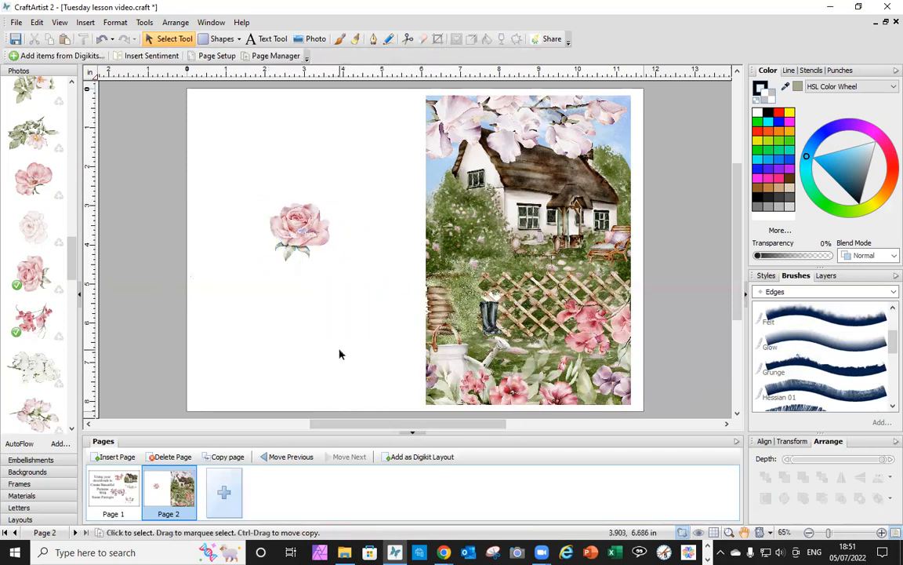